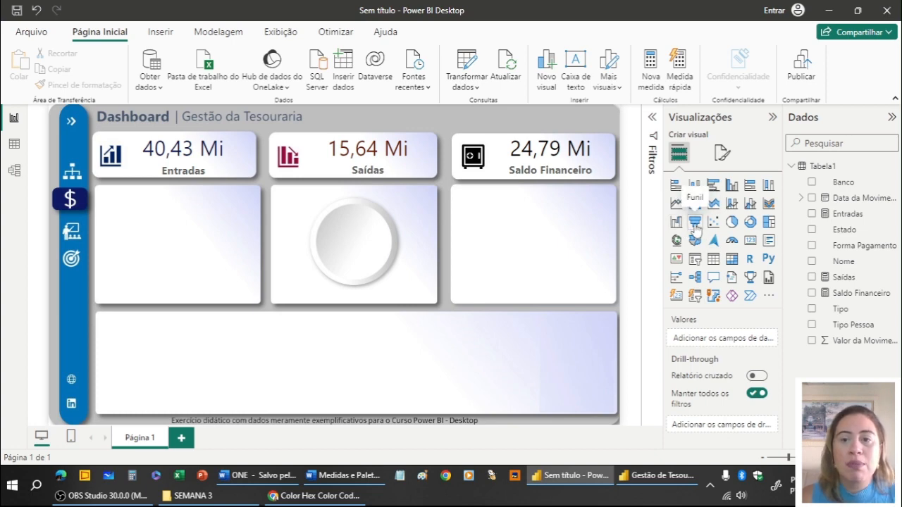
- Add a funnel chart with Banco as the category and Valor da Movimentacao as the values
click(695, 222)
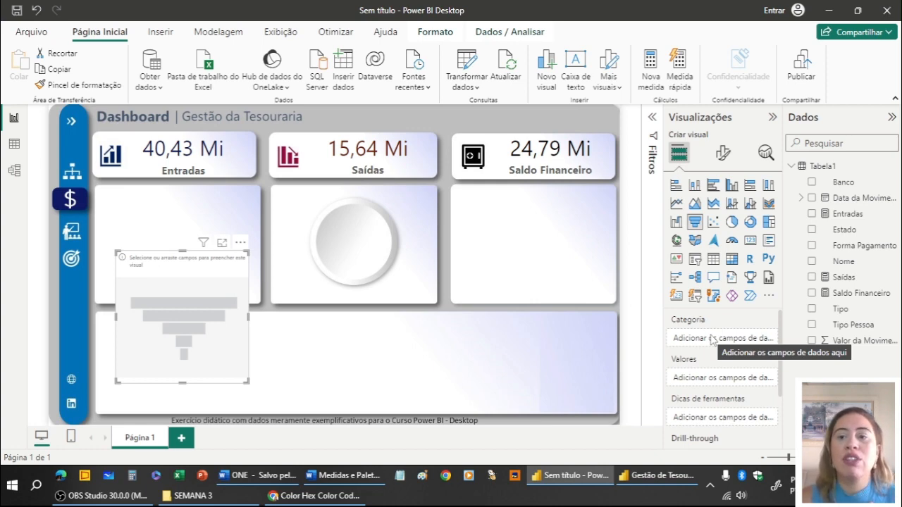
drag(846, 182, 721, 341)
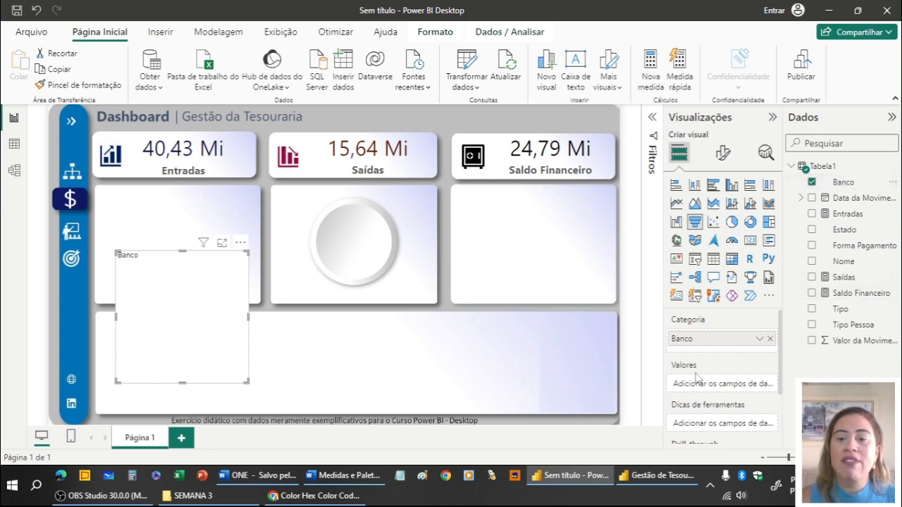
drag(886, 345, 746, 390)
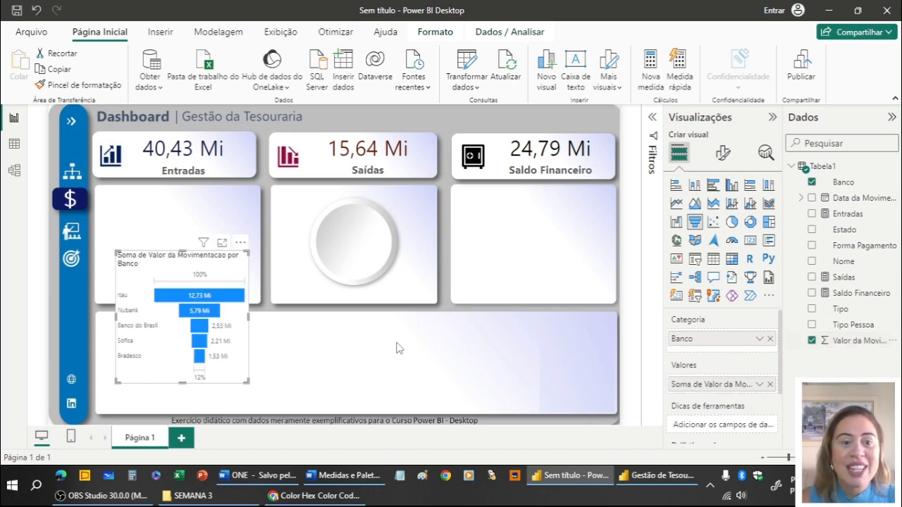
- Move the funnel chart into the empty card below Entradas and resize it to fit that card
drag(250, 380, 386, 412)
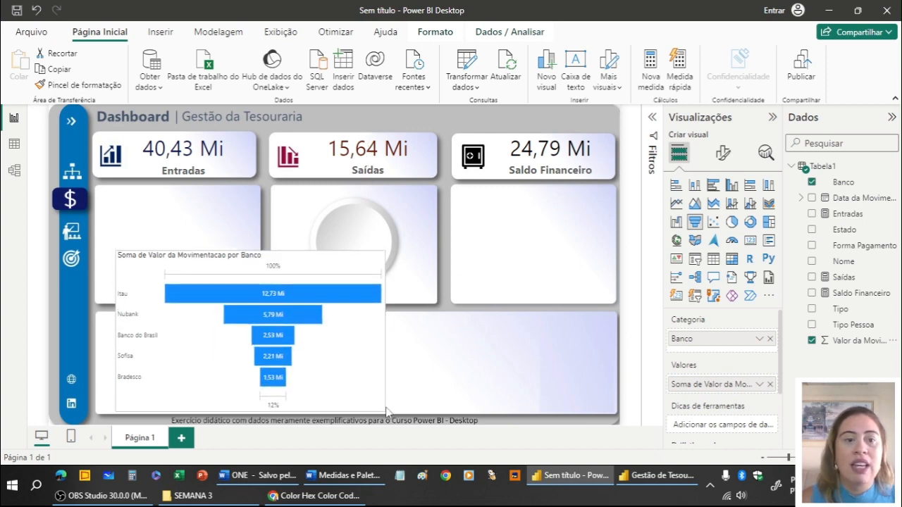
drag(359, 266, 373, 213)
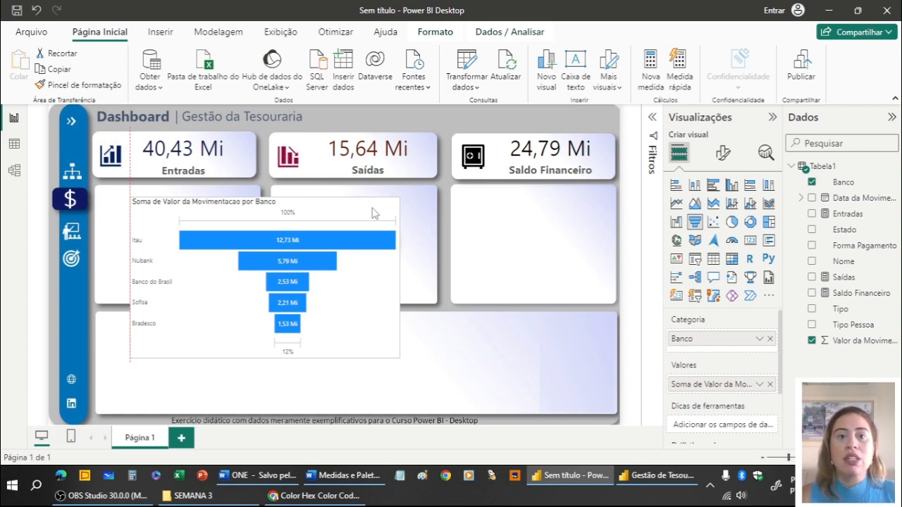
drag(374, 213, 374, 213)
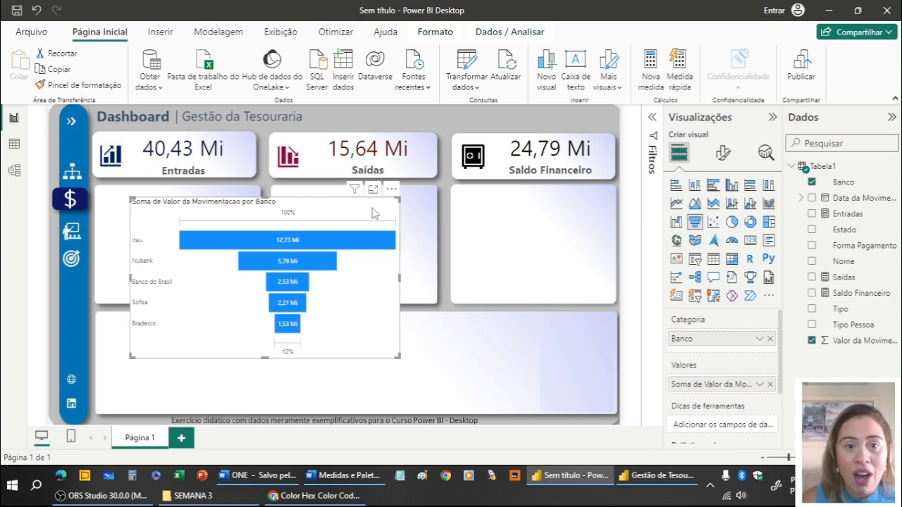
drag(374, 213, 340, 198)
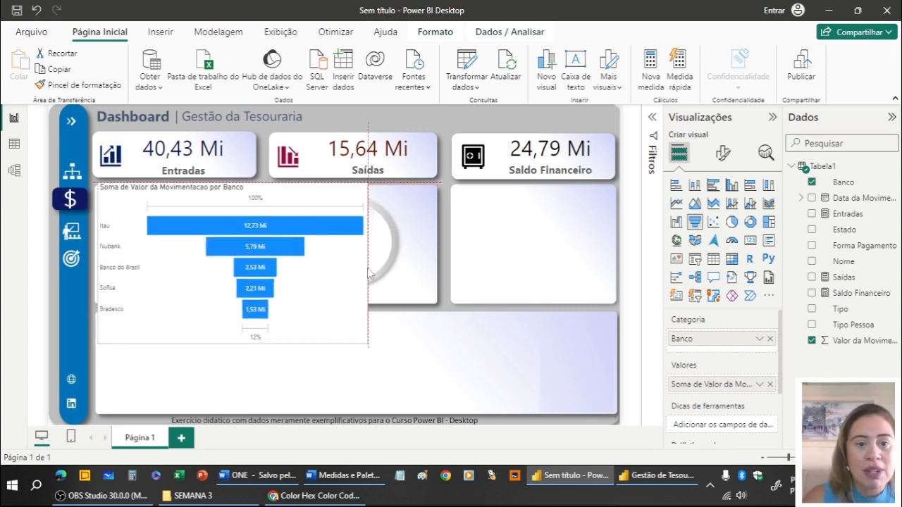
drag(367, 344, 255, 302)
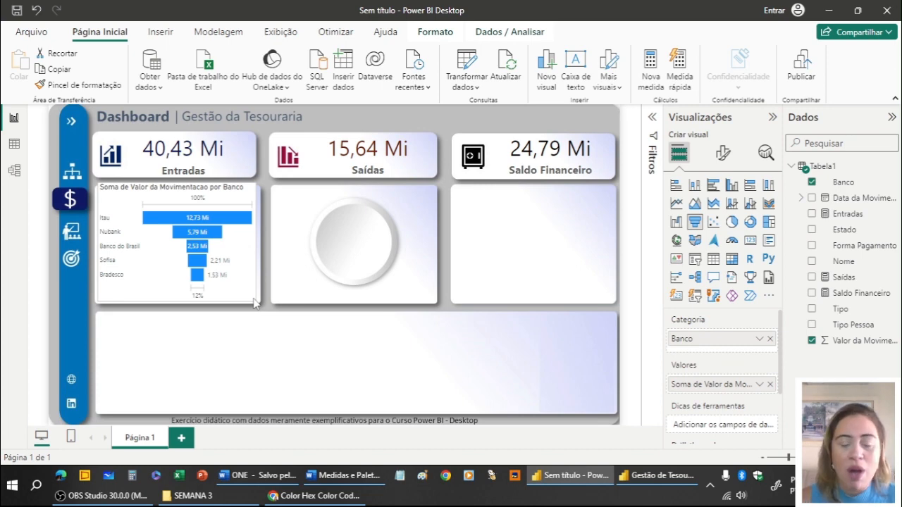
drag(253, 299, 254, 299)
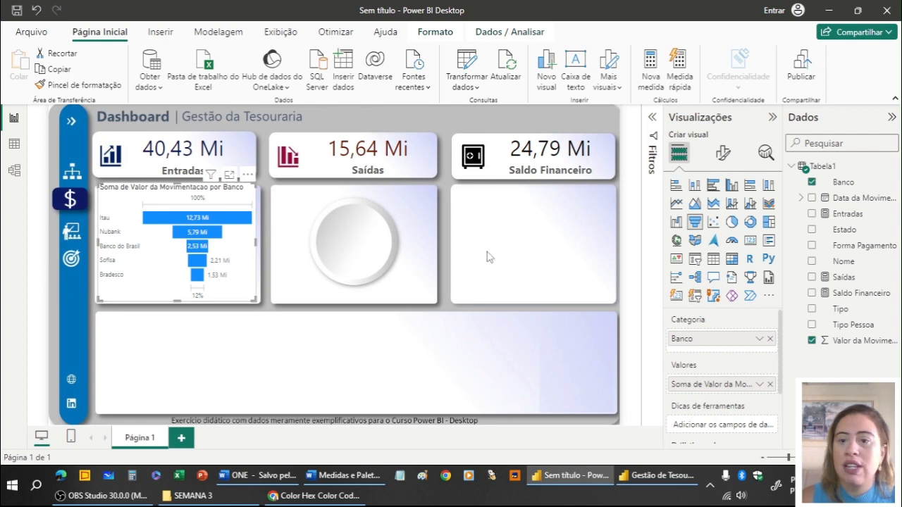
- Toggle the funnel's data, category and conversion rate labels to compare them, leaving only the conversion rate labels off
click(723, 155)
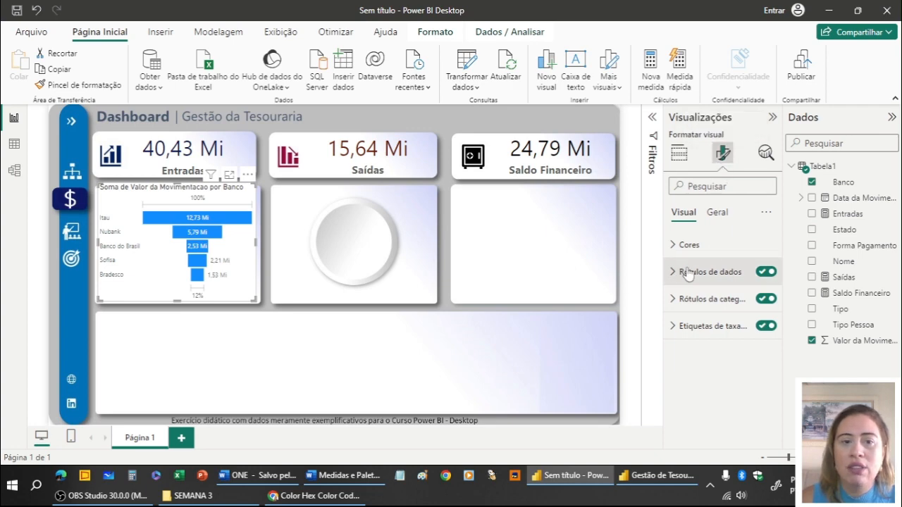
click(765, 272)
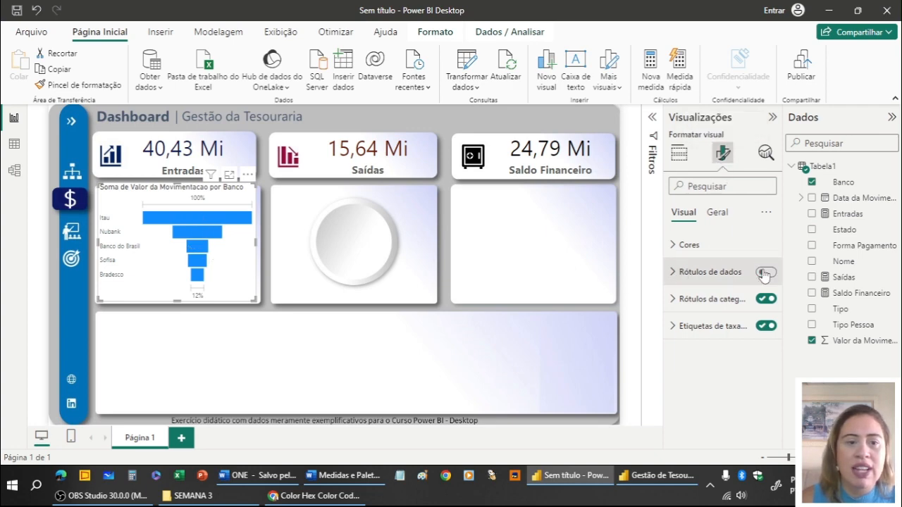
click(764, 273)
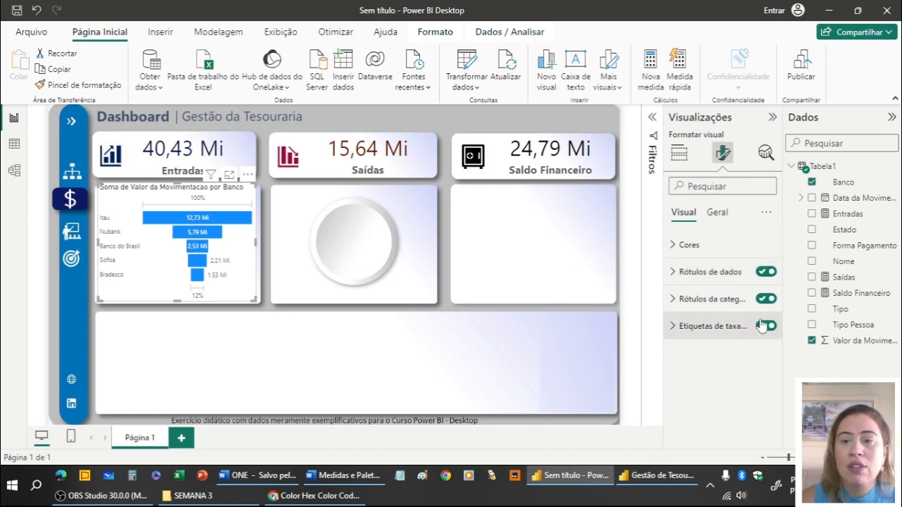
click(765, 301)
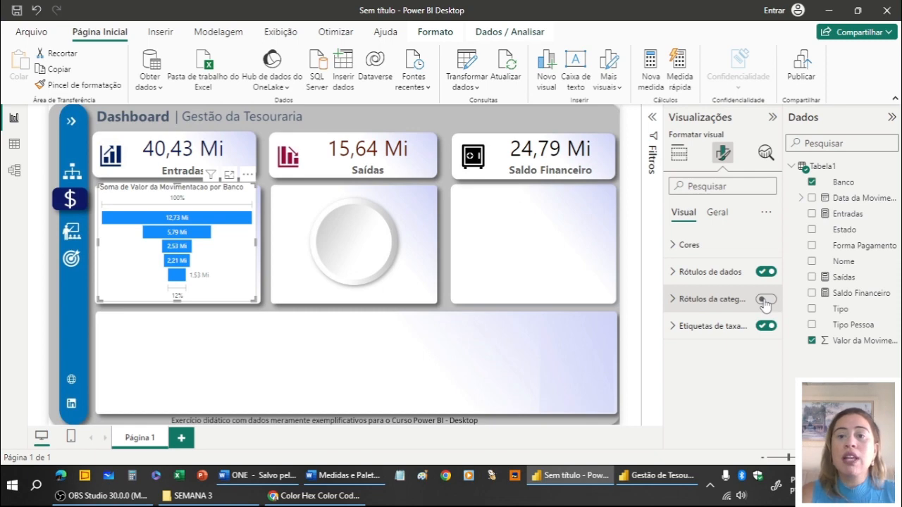
click(765, 301)
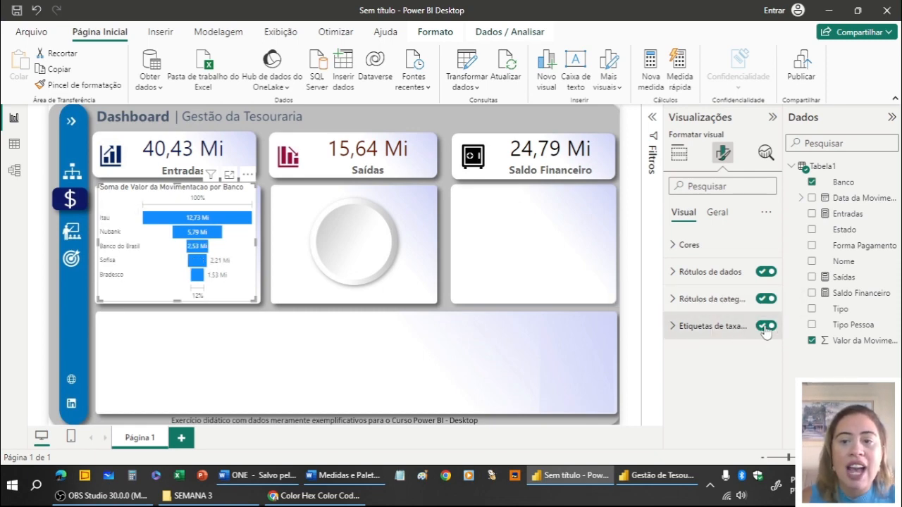
click(766, 327)
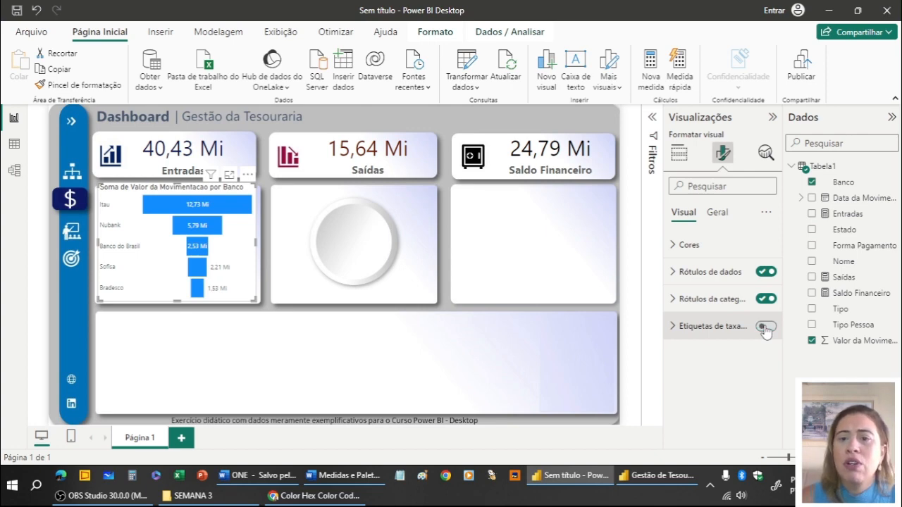
click(766, 327)
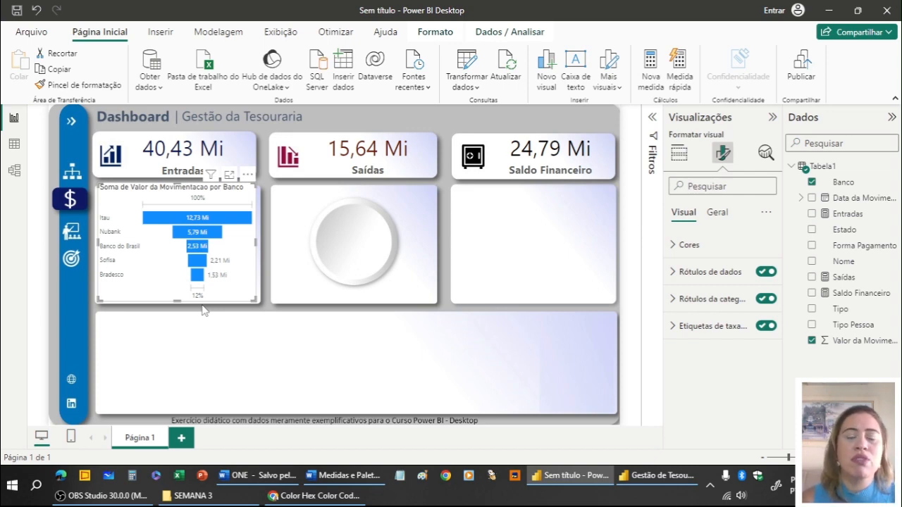
click(768, 326)
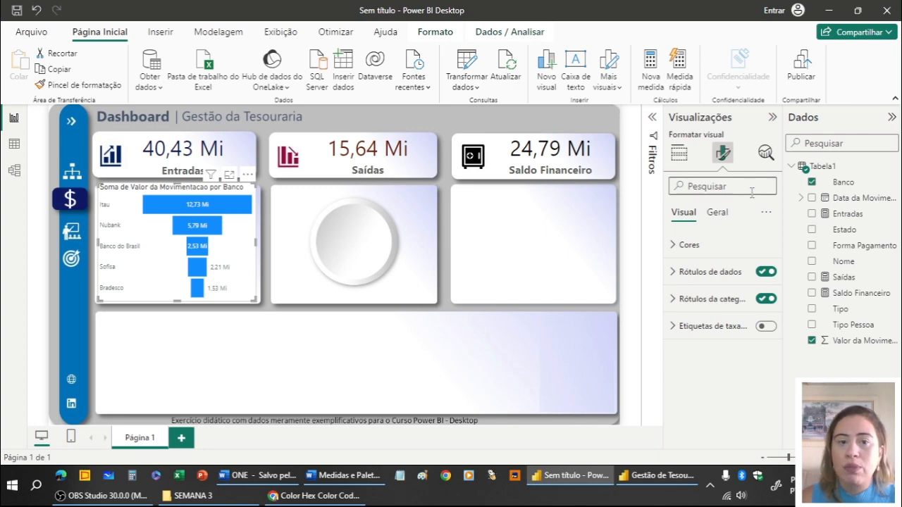
- Enable Mostrar tudo in the funnel's colors so each bank has its own color setting
click(689, 245)
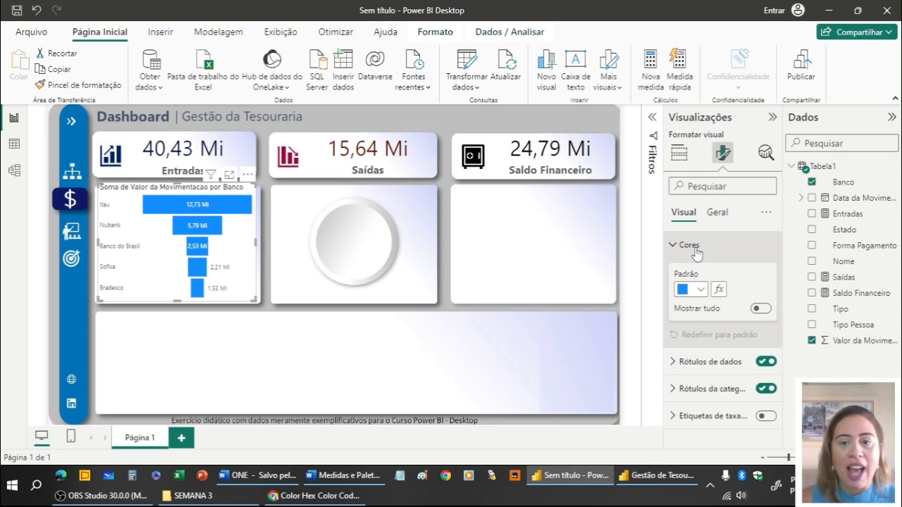
click(760, 310)
scroll(733, 346, down, 3)
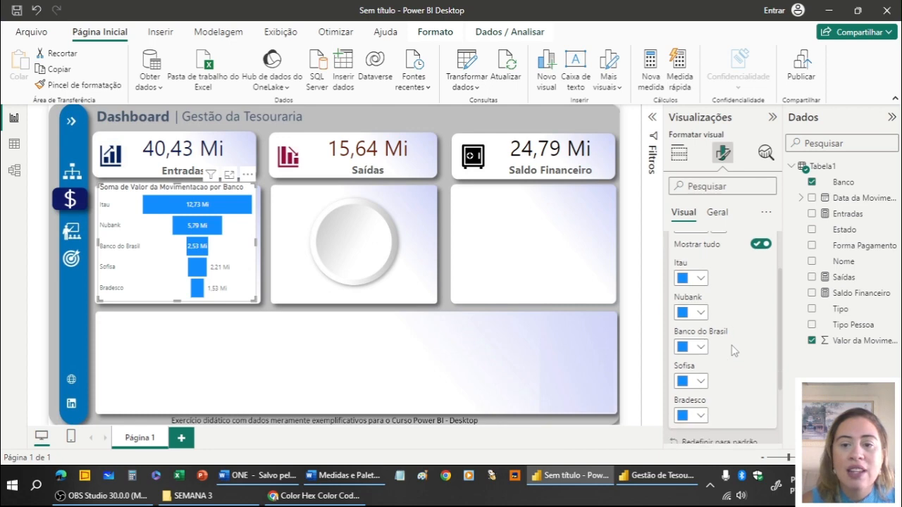
scroll(725, 269, up, 1)
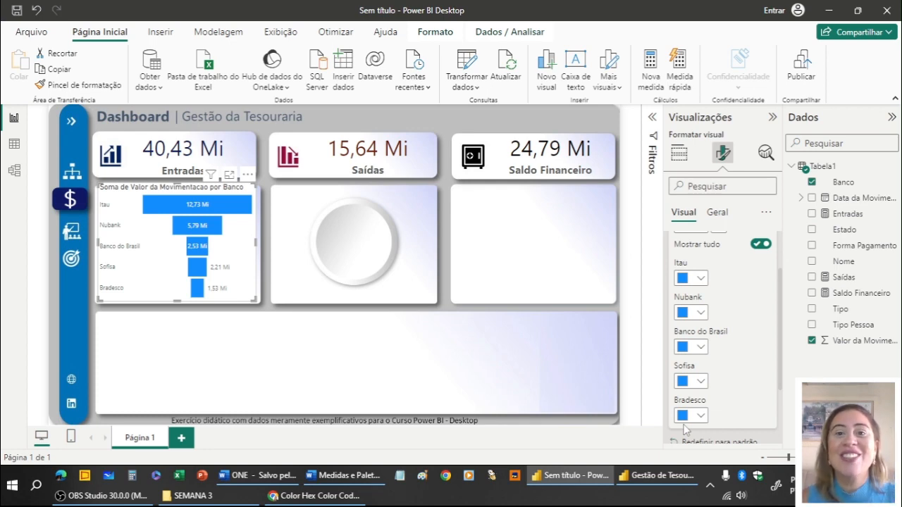
scroll(749, 324, down, 2)
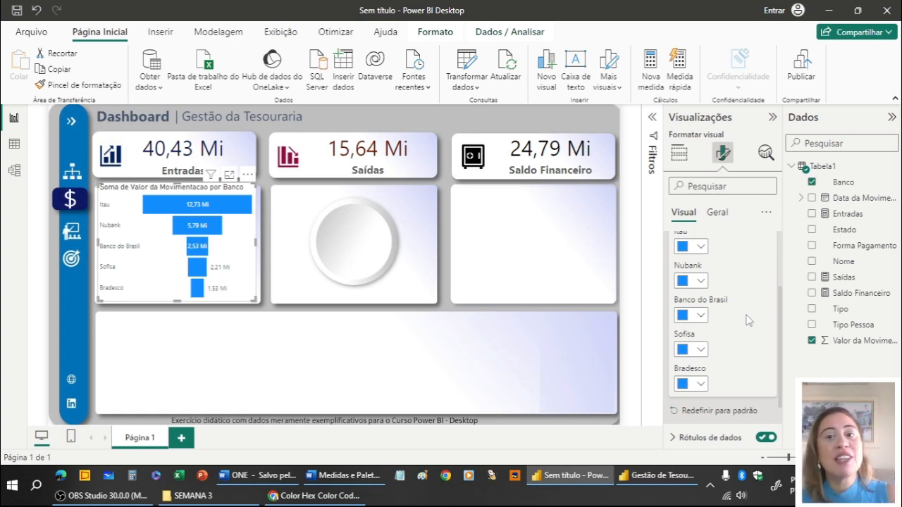
- Switch to the color-hex site in Chrome and browse its popular color palettes
click(331, 496)
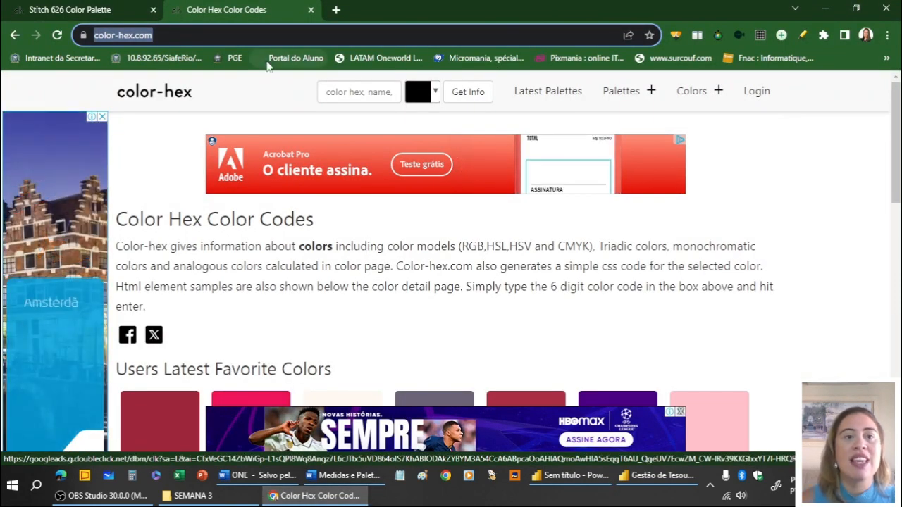
scroll(402, 232, down, 2)
scroll(402, 233, down, 10)
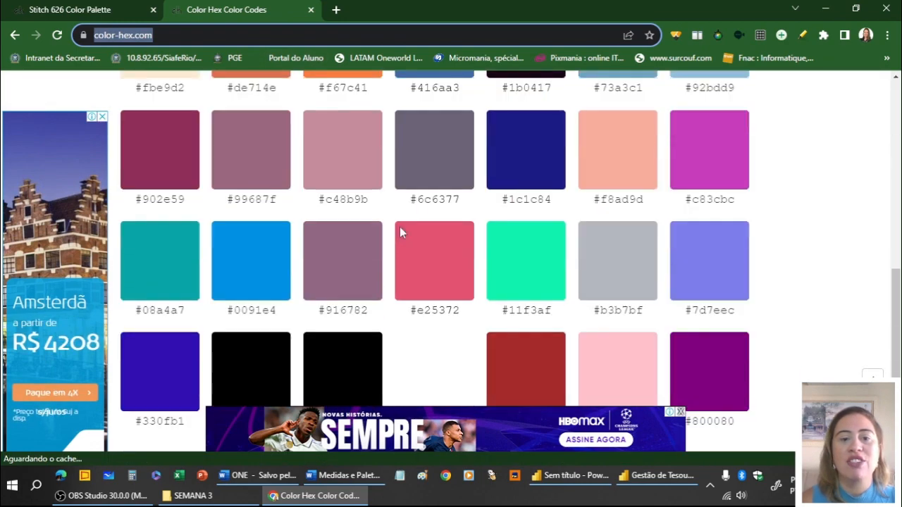
scroll(399, 232, up, 12)
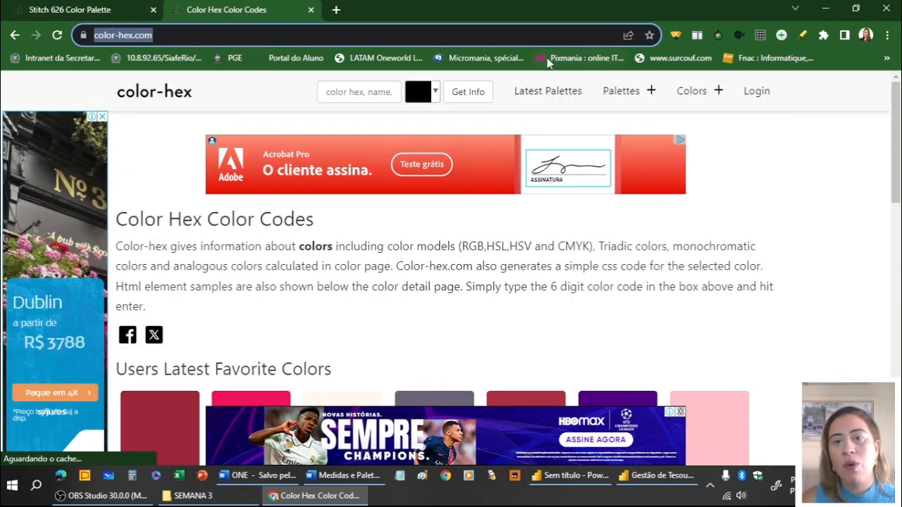
click(623, 91)
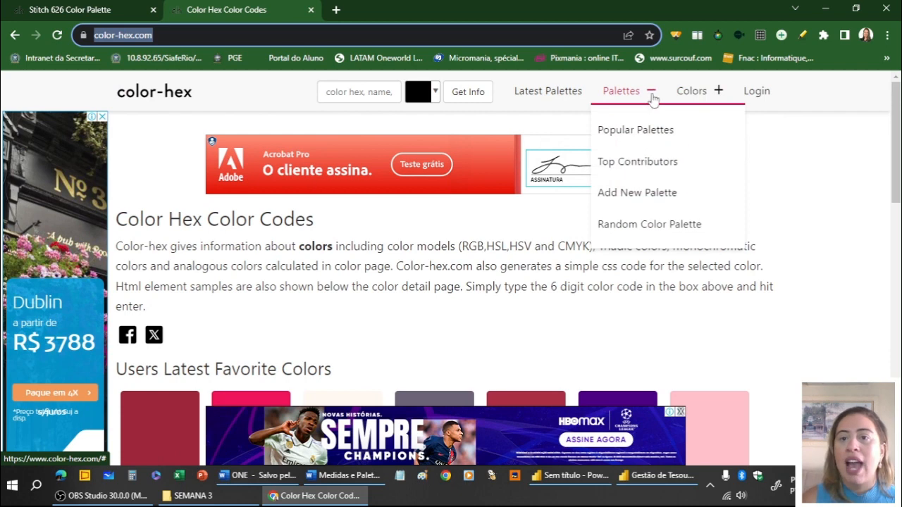
click(629, 137)
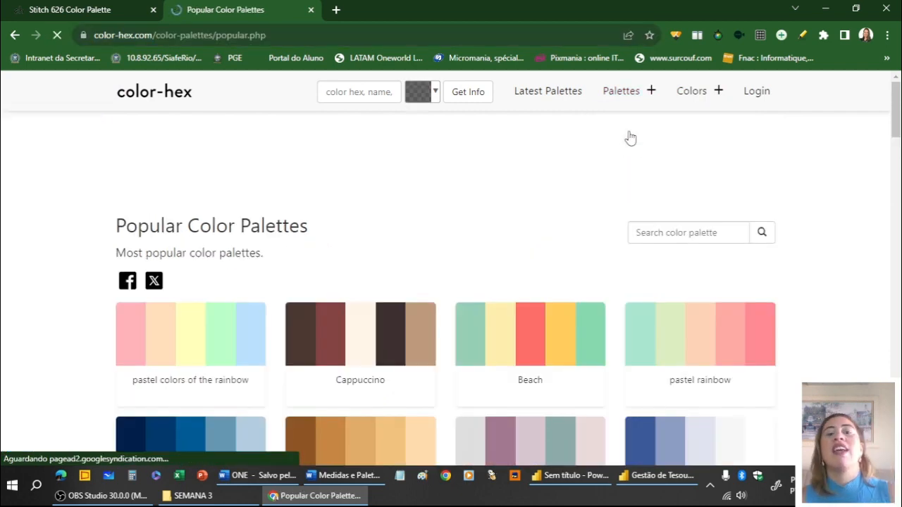
scroll(630, 138, down, 3)
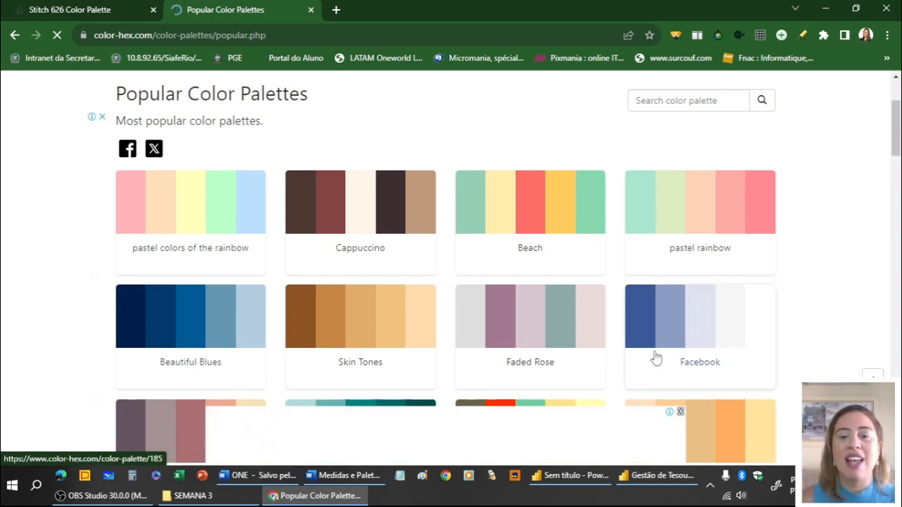
scroll(682, 278, down, 3)
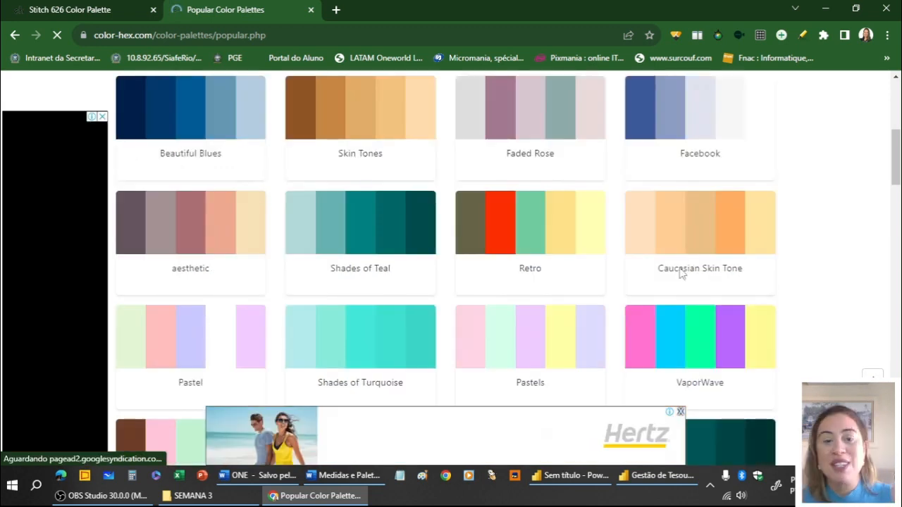
scroll(680, 275, down, 1)
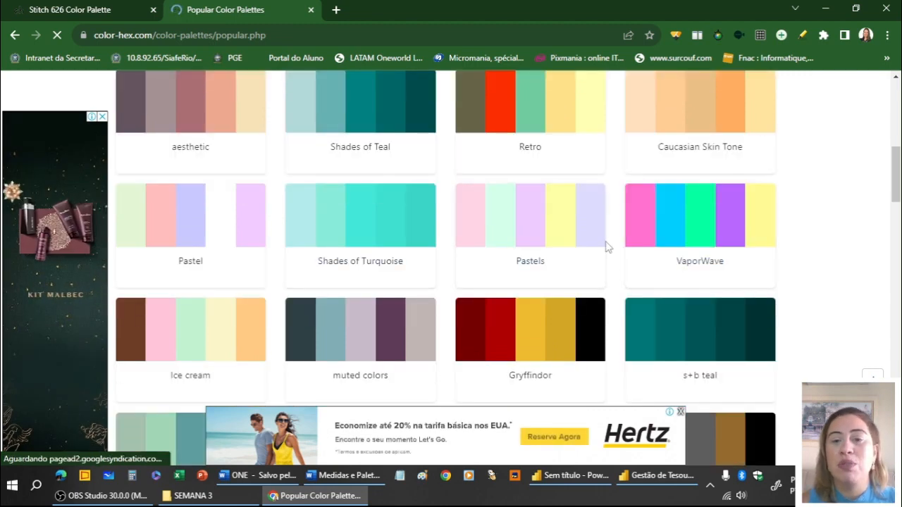
scroll(464, 220, down, 2)
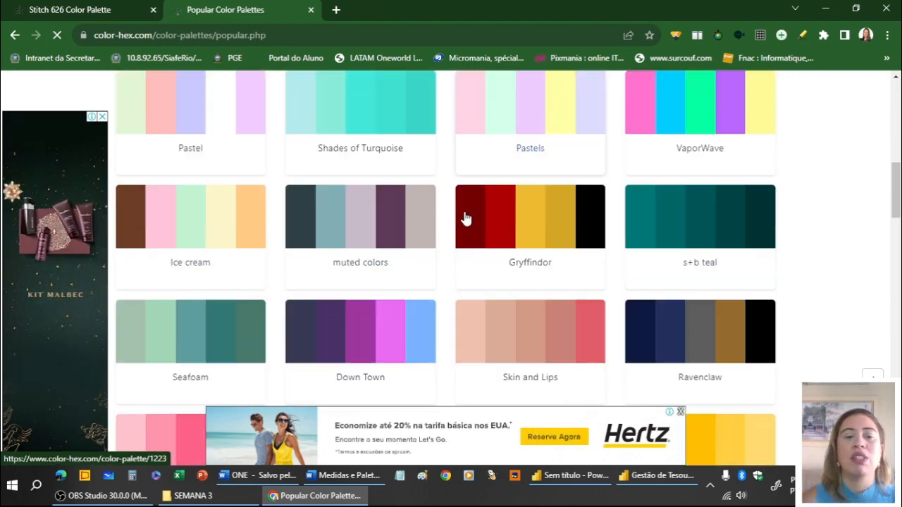
- Copy the hex code #001d4f from the Stitch 626 color palette, closing the ad that overlaps the page
click(76, 9)
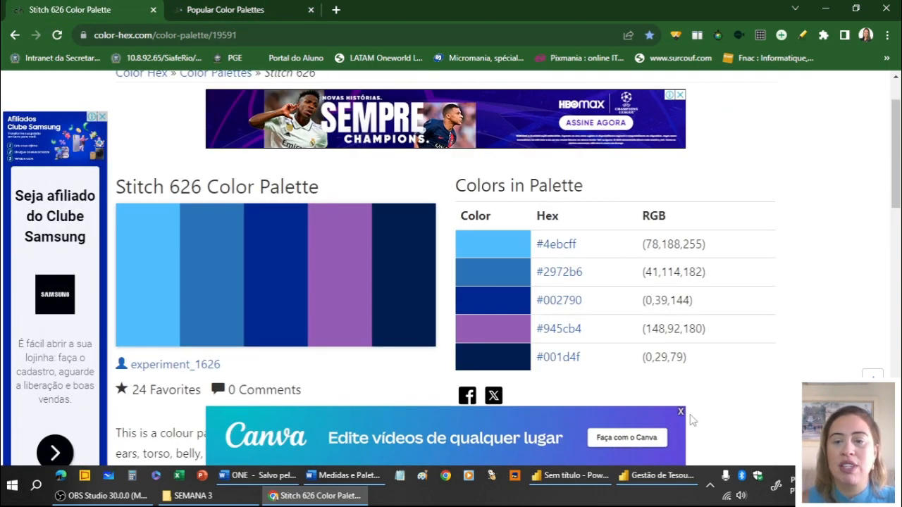
click(680, 413)
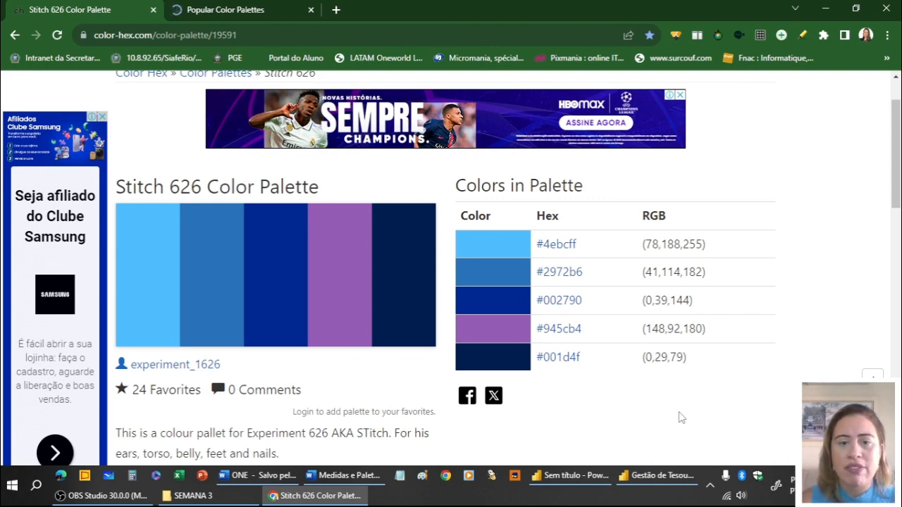
drag(594, 363, 529, 366)
key(ctrl+c)
- Switch to Power BI Desktop, open the custom color for the funnel's Itau bar and try the copied hex code
key(alt+Tab)
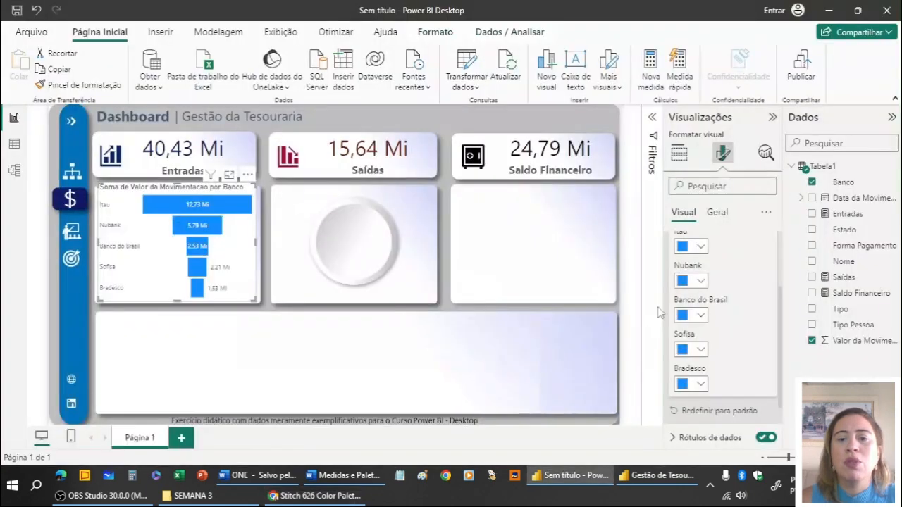
click(701, 248)
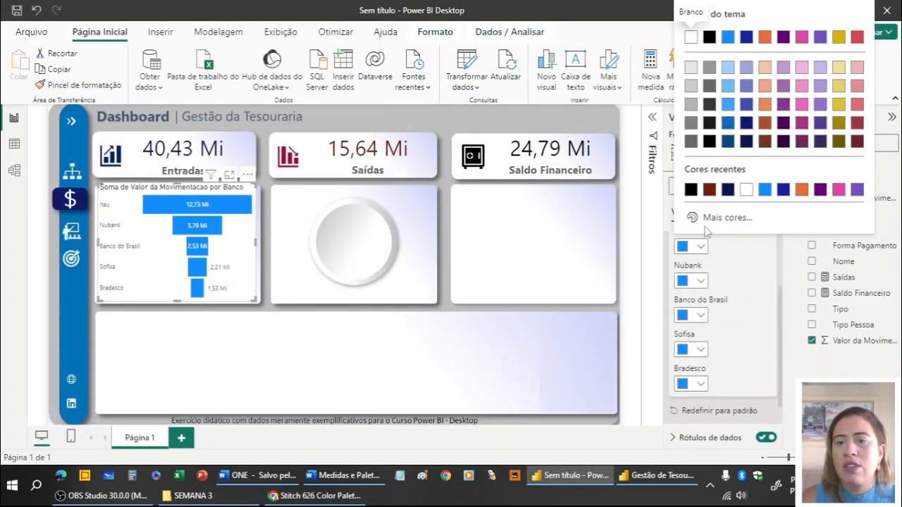
click(748, 220)
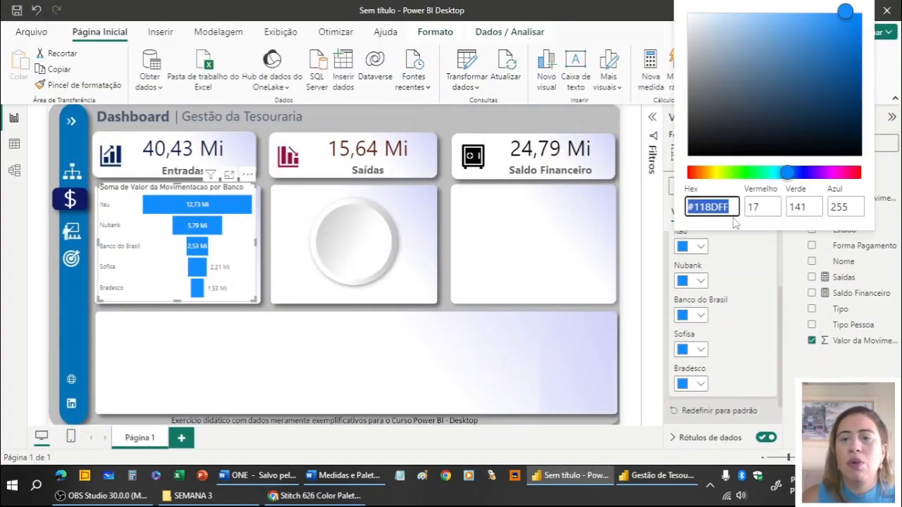
key(ctrl+v)
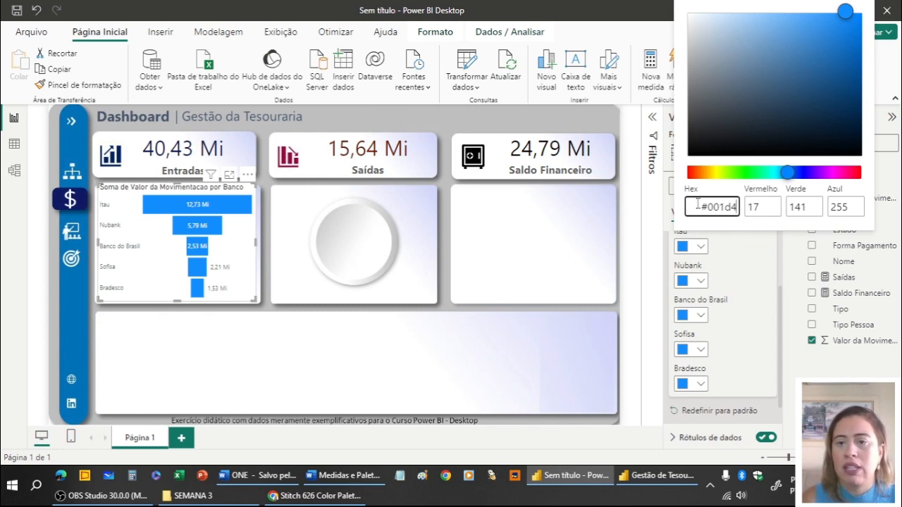
key(alt+Tab)
key(alt+Tab)
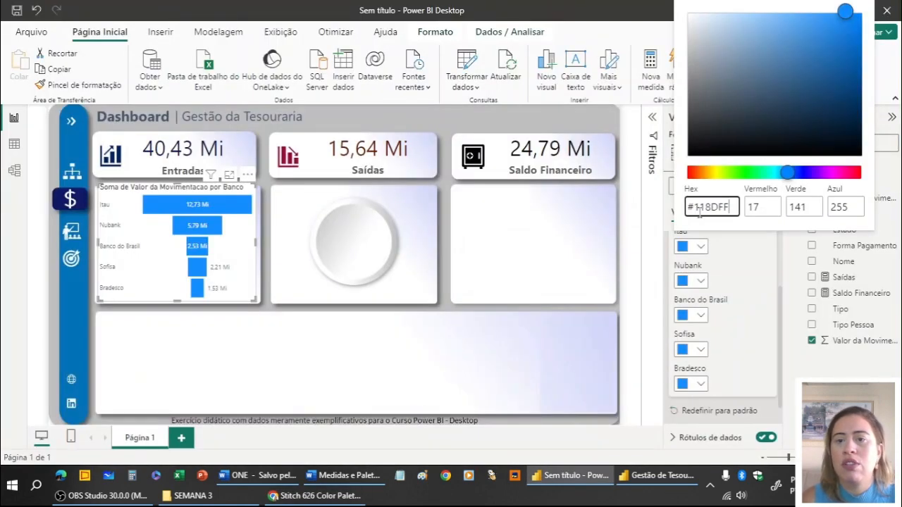
- Replace the Itau bar's hex color with #001D4F, removing the extra spaces and completing the code
drag(733, 207, 623, 207)
key(BackSpace)
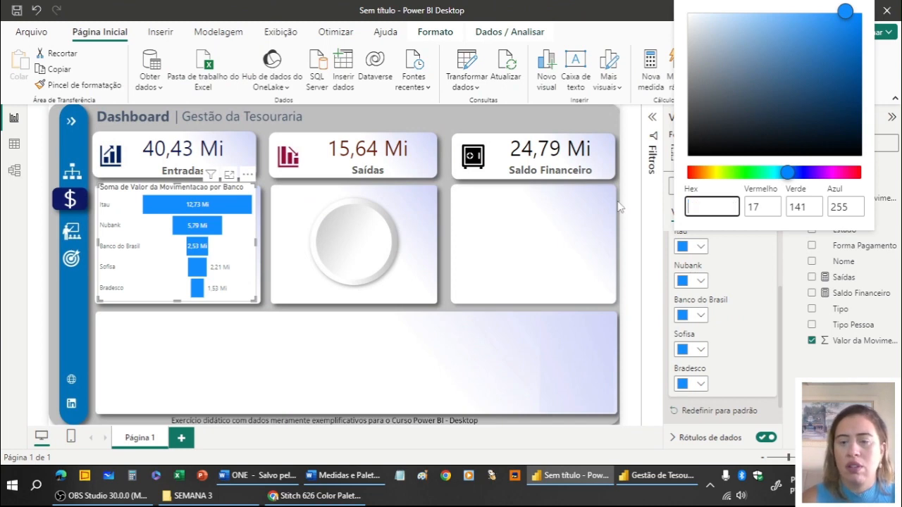
key(ctrl+v)
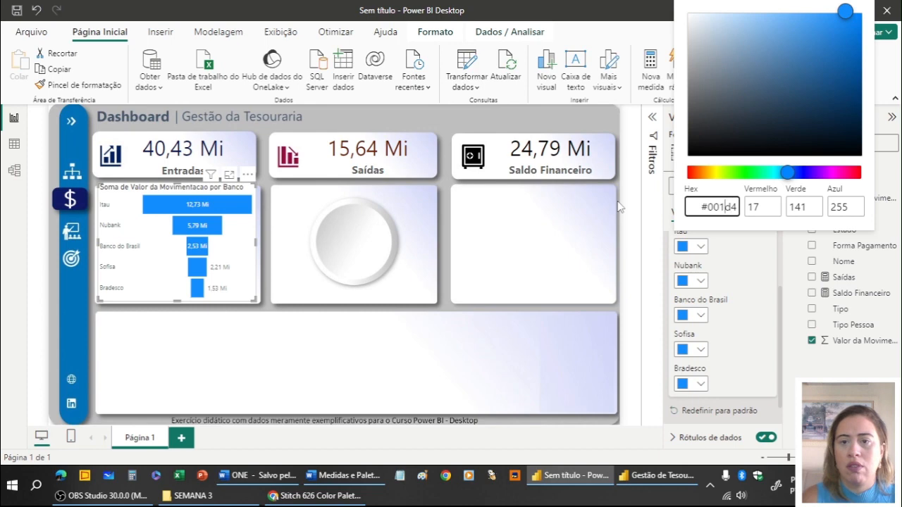
key(Left)
key(Left)
key(Left)
key(Left)
key(Left)
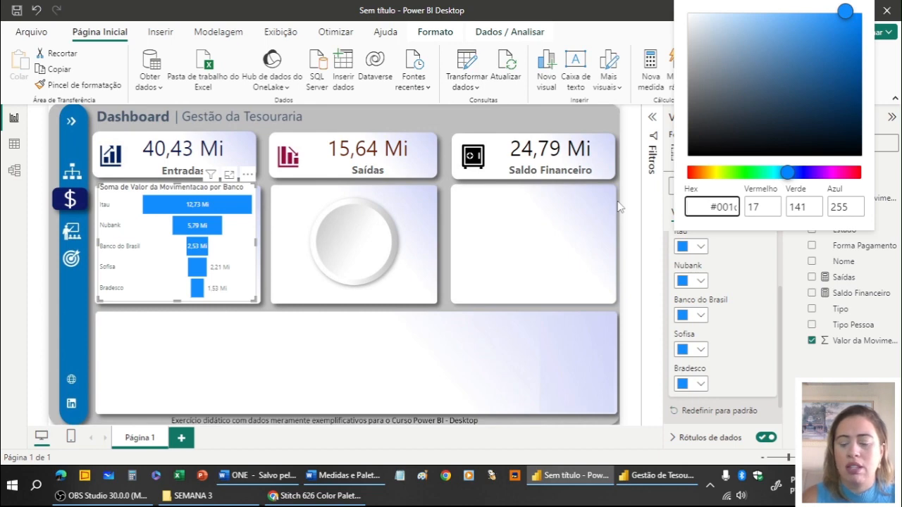
key(Delete)
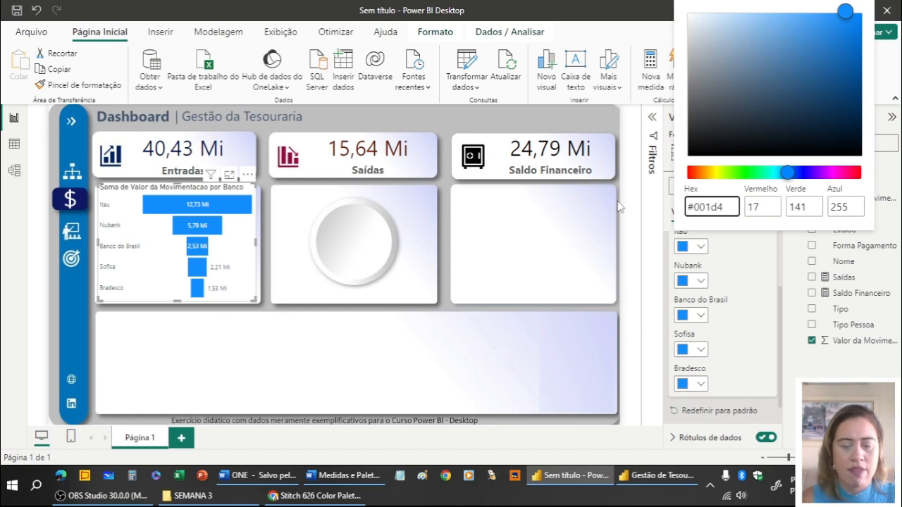
text(F)
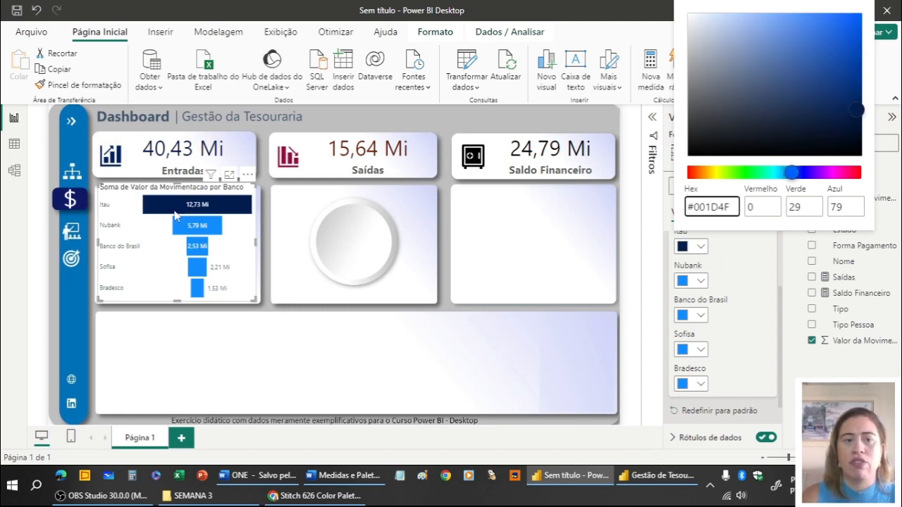
key(alt+Tab)
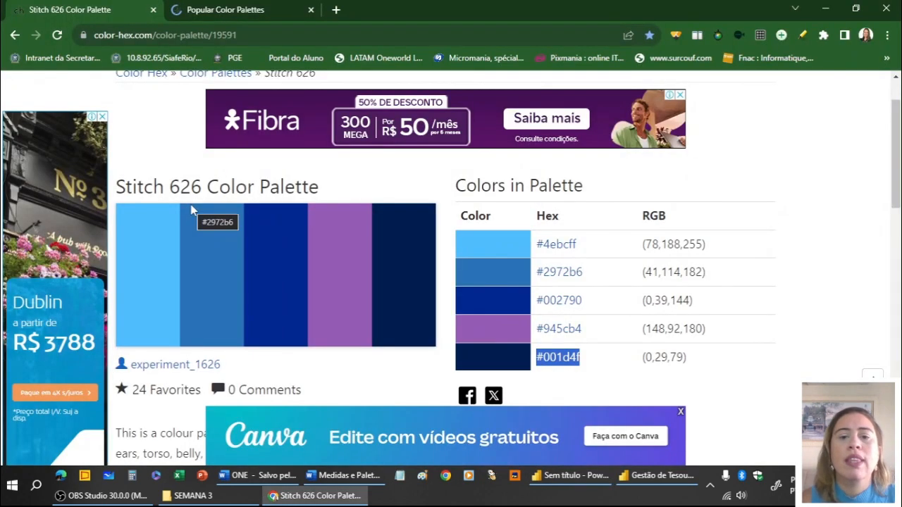
drag(584, 330, 536, 328)
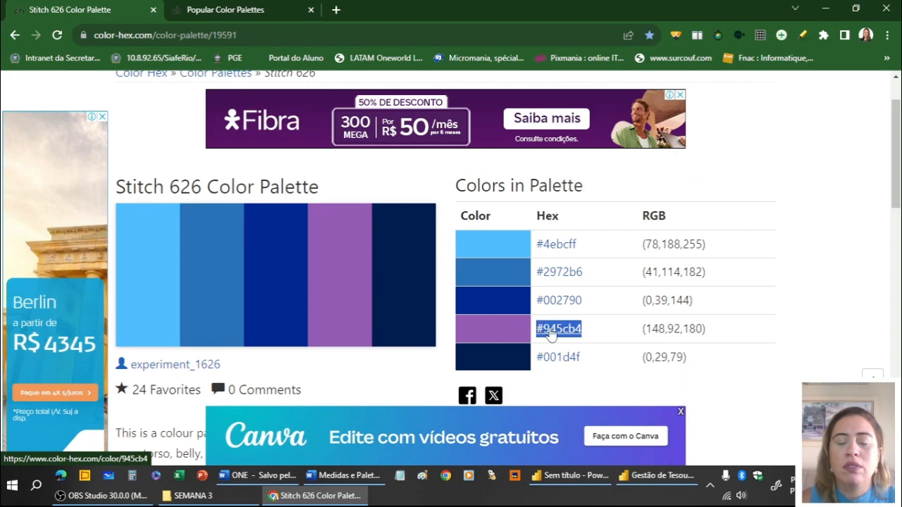
key(alt+Tab)
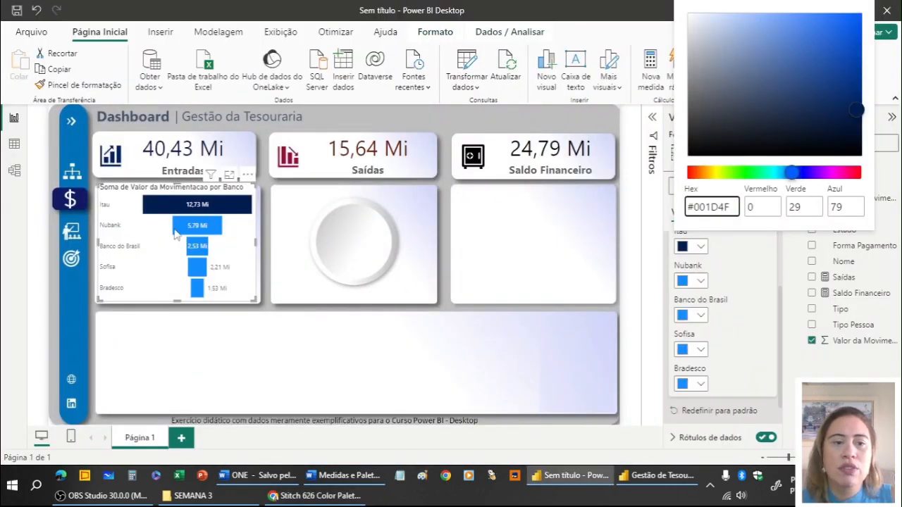
key(alt+Tab)
key(alt+Tab)
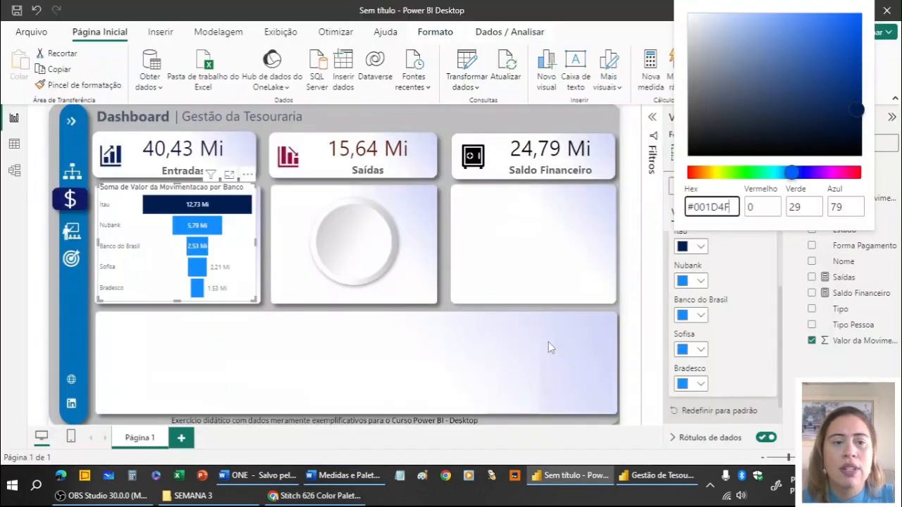
- Copy #002790 from the Stitch 626 palette in Chrome and set it as the Nubank bar's color in Power BI Desktop
key(alt+Tab)
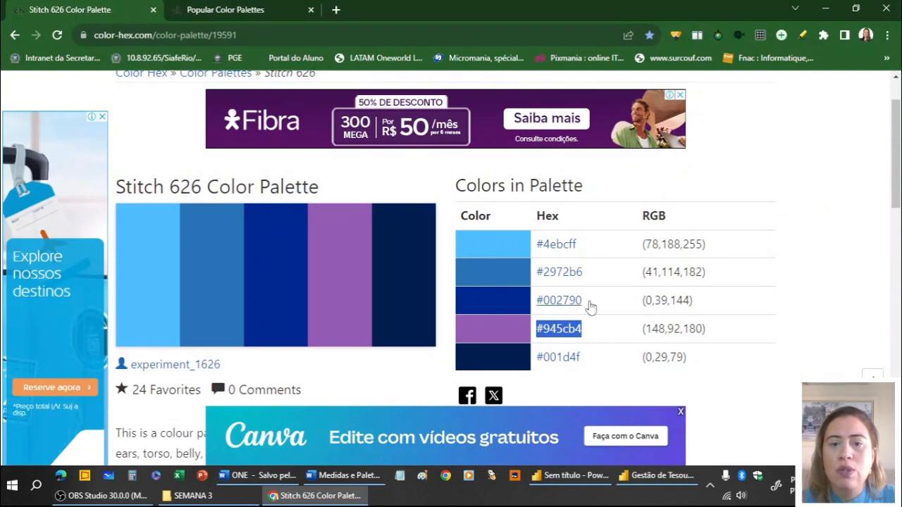
drag(589, 303, 535, 301)
key(ctrl+c)
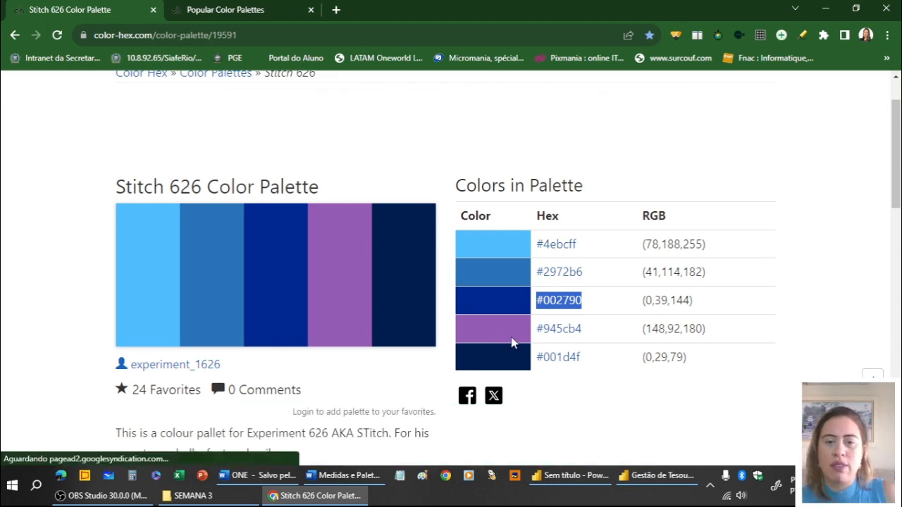
key(alt+Tab)
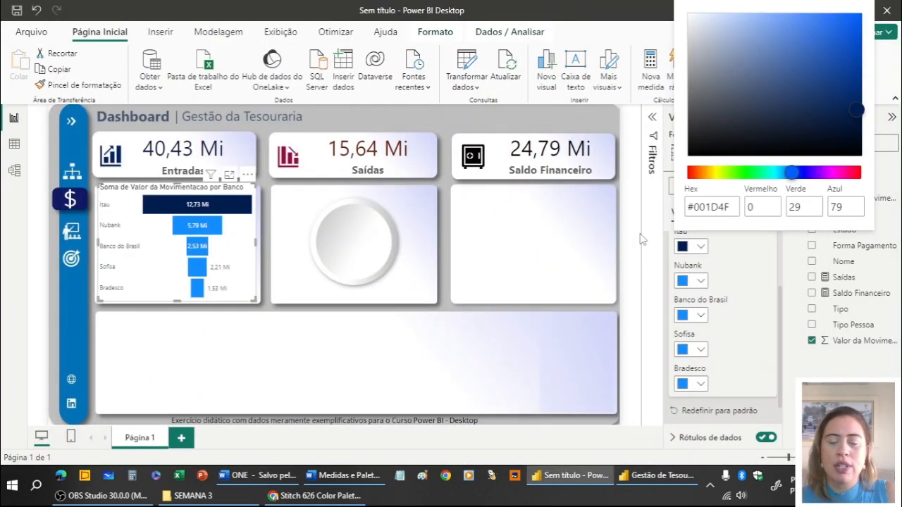
click(703, 287)
key(alt+Tab)
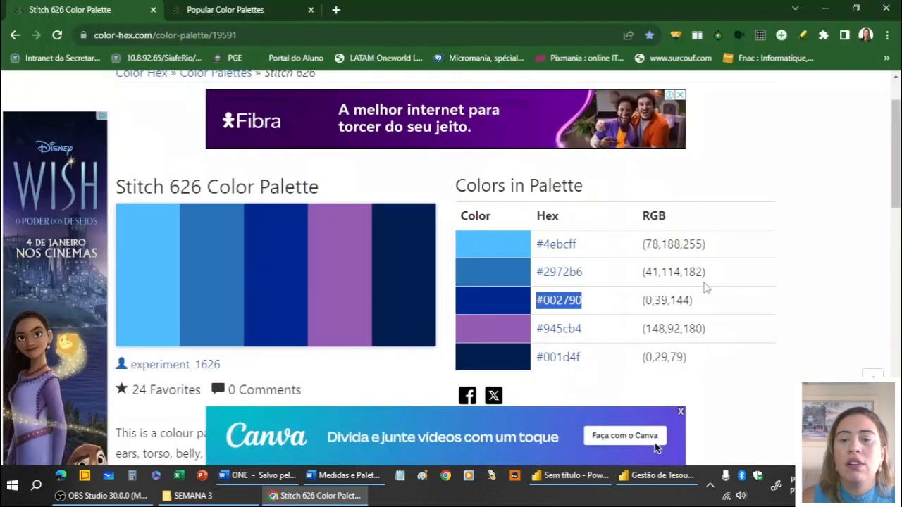
key(alt+Tab)
click(702, 282)
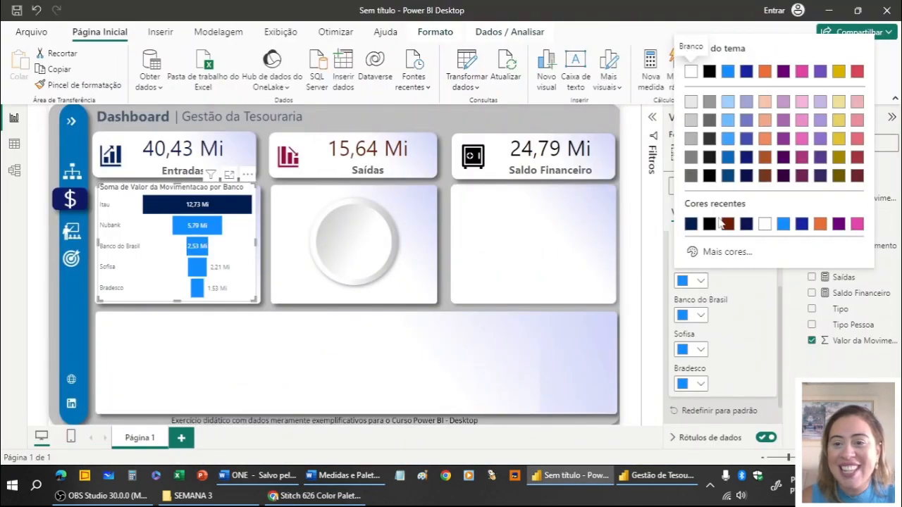
click(698, 252)
key(ctrl+v)
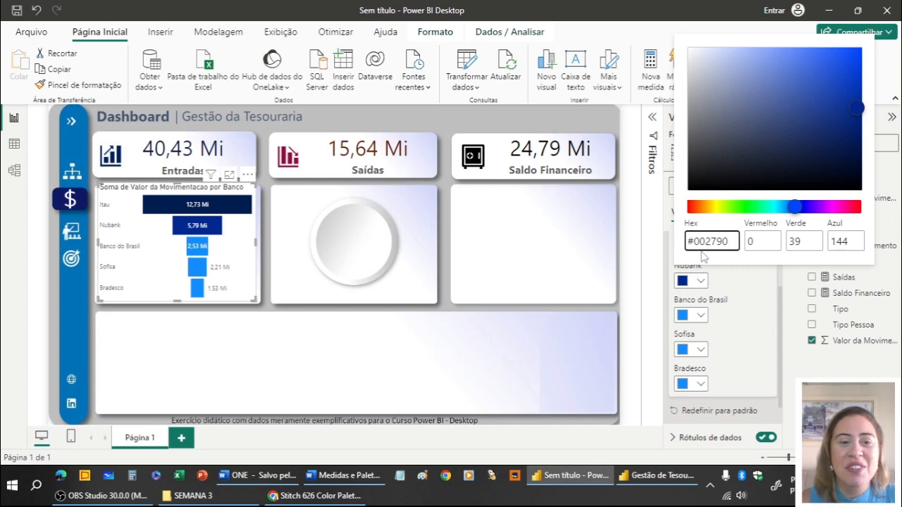
- Copy #2972b6 from the palette in Chrome and set it as the Banco do Brasil bar's color in Power BI Desktop
key(alt+Tab)
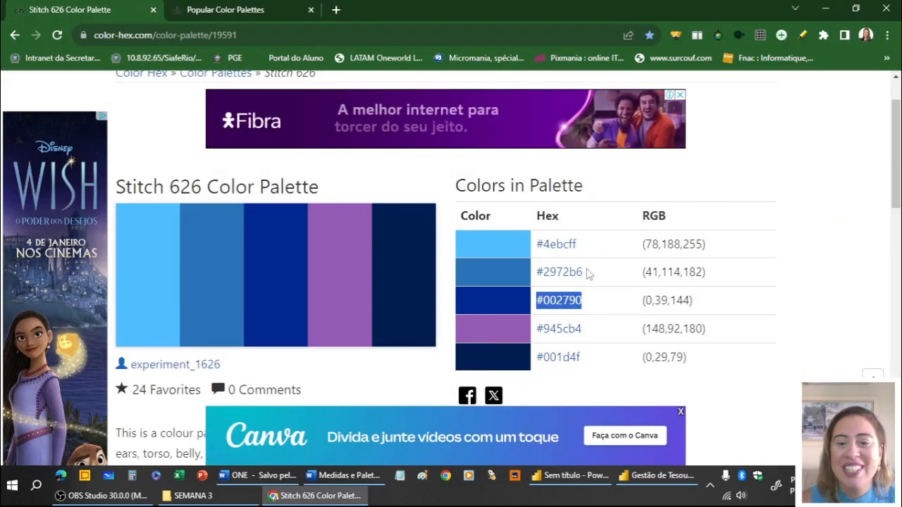
drag(588, 273, 537, 272)
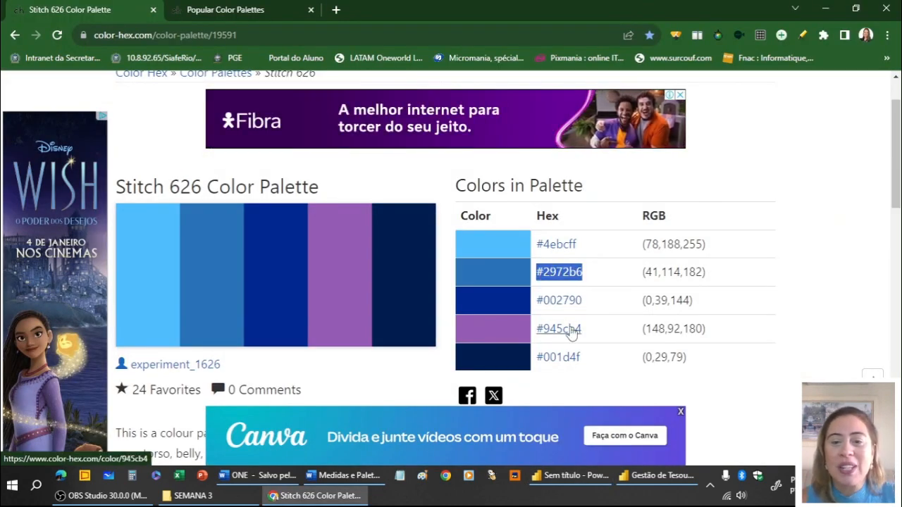
key(alt+Tab)
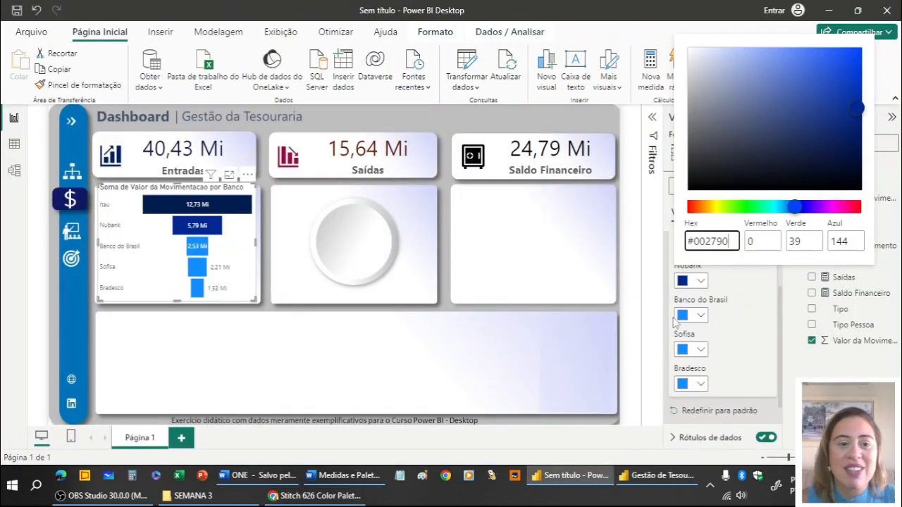
click(700, 316)
click(701, 316)
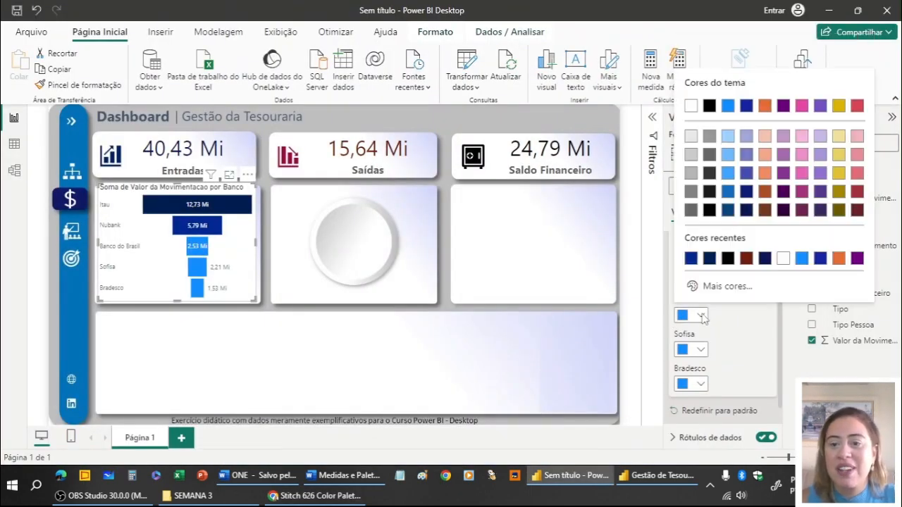
click(709, 285)
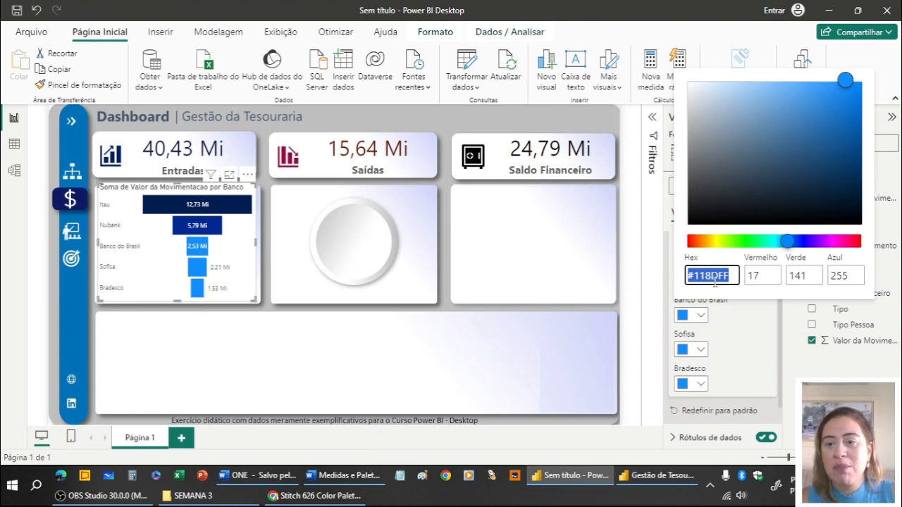
text(#2972B6)
- Copy #4ebcff from the palette in Chrome and set it as the Sofisa bar's color in Power BI Desktop
key(alt+Tab)
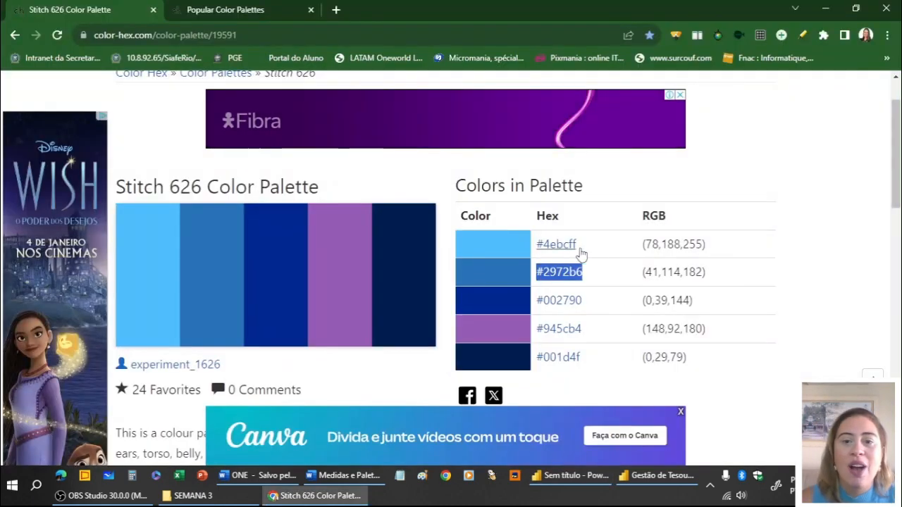
drag(578, 245, 541, 252)
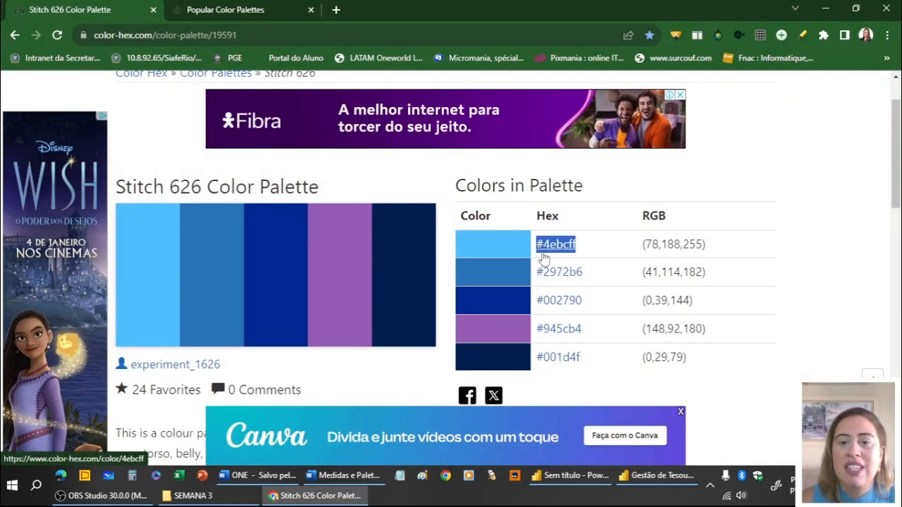
key(ctrl+c)
key(alt+Tab)
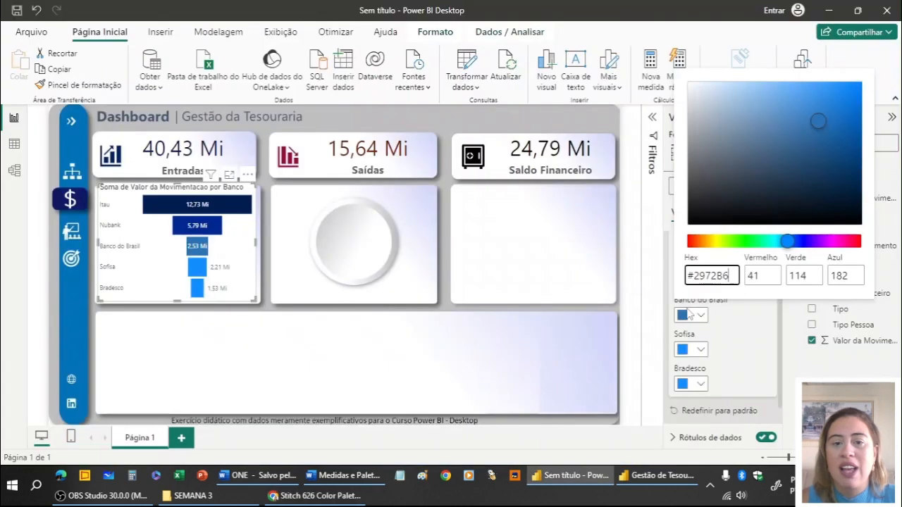
click(701, 351)
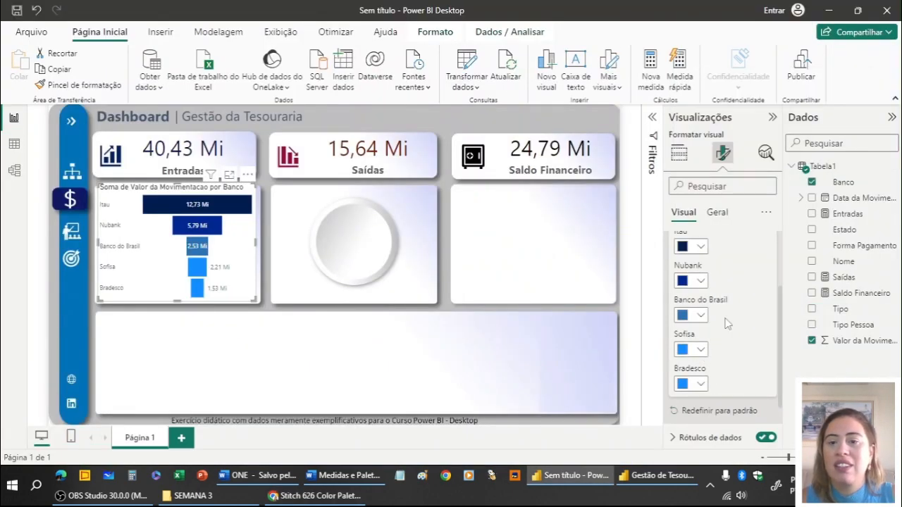
click(701, 351)
click(711, 320)
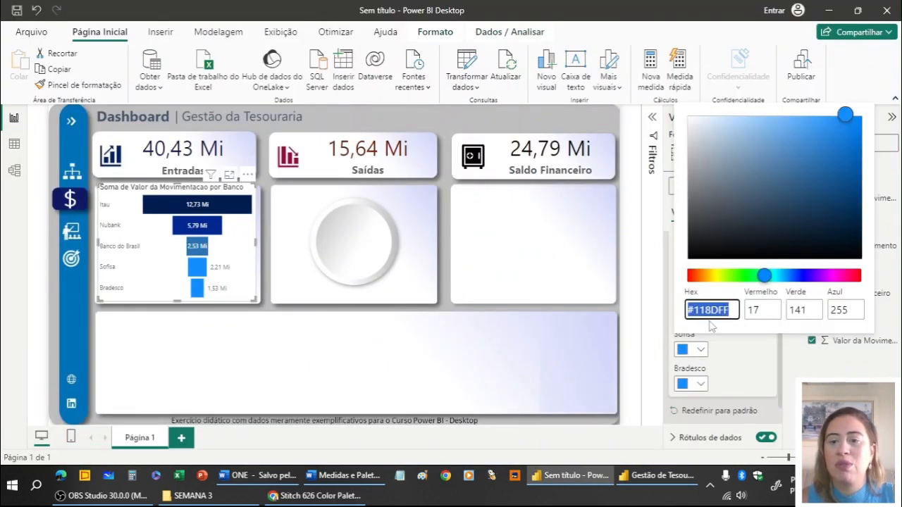
key(ctrl+v)
- Copy #945cb4 from the palette in Chrome and set it as the Bradesco bar's color in Power BI Desktop
key(alt+Tab)
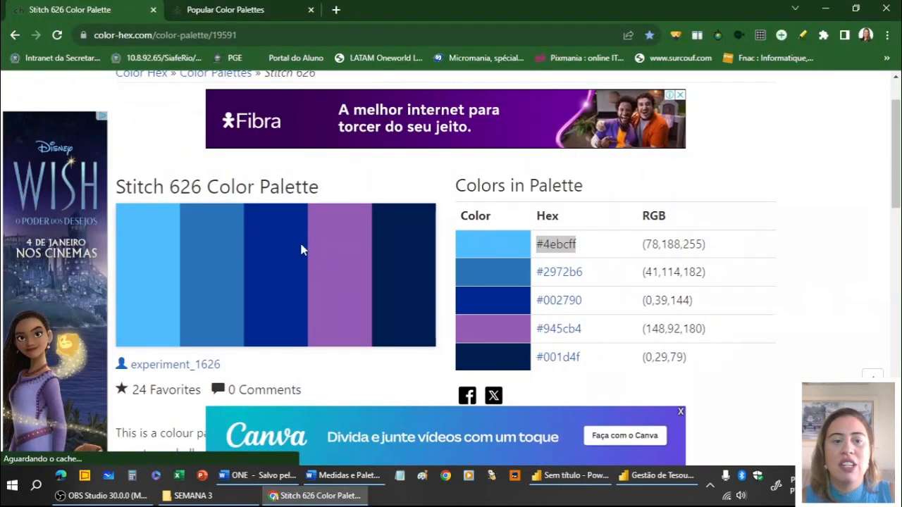
drag(596, 333, 539, 331)
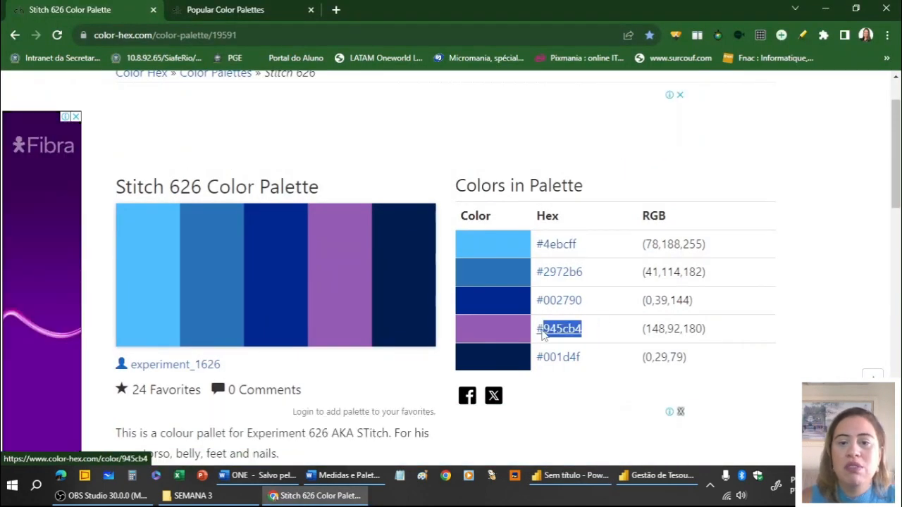
key(alt+Tab)
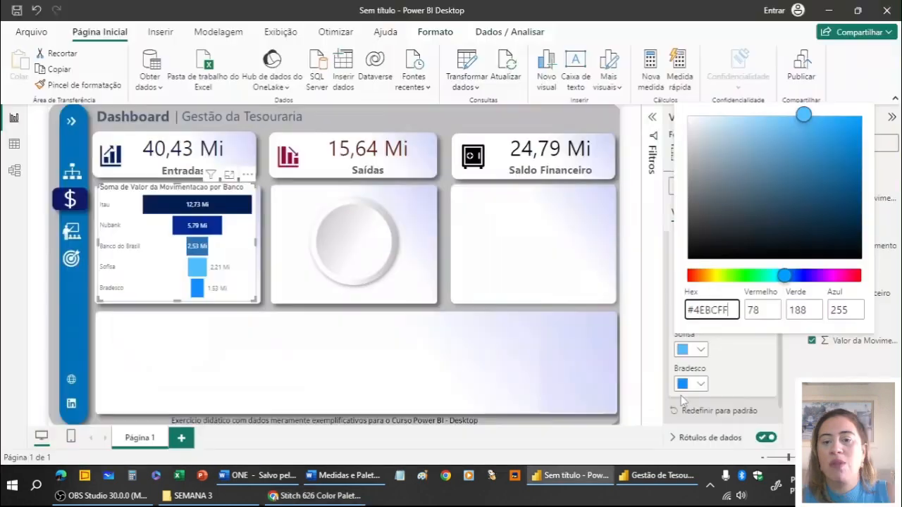
click(707, 387)
click(705, 384)
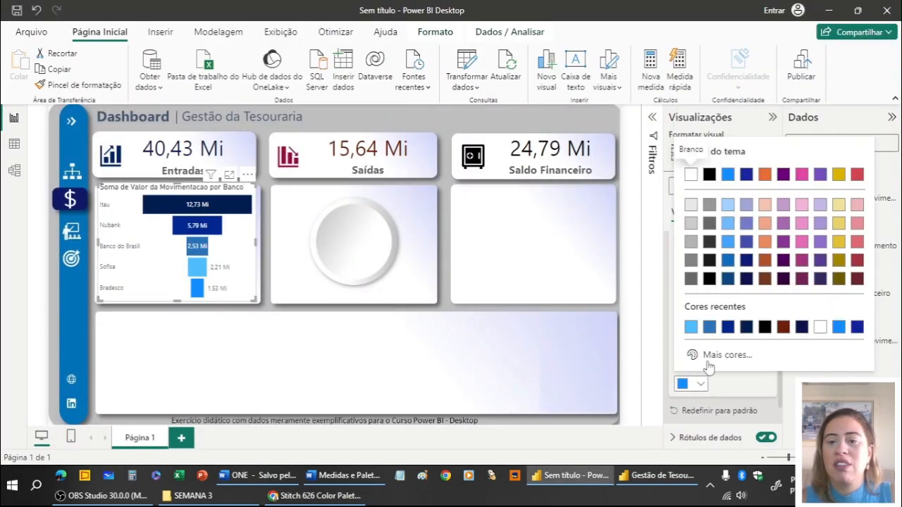
click(708, 354)
key(ctrl+v)
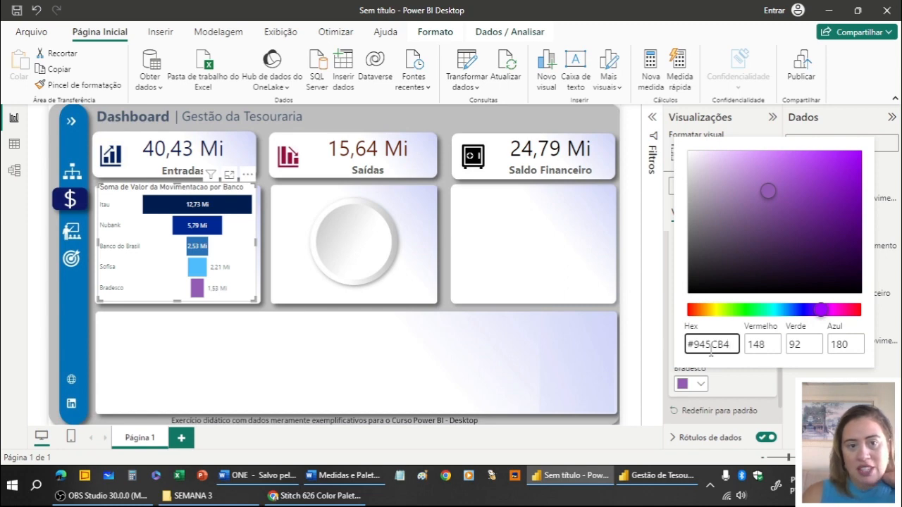
- Review the funnel chart's data label options and check the effect of switching its category labels off and back on
click(320, 347)
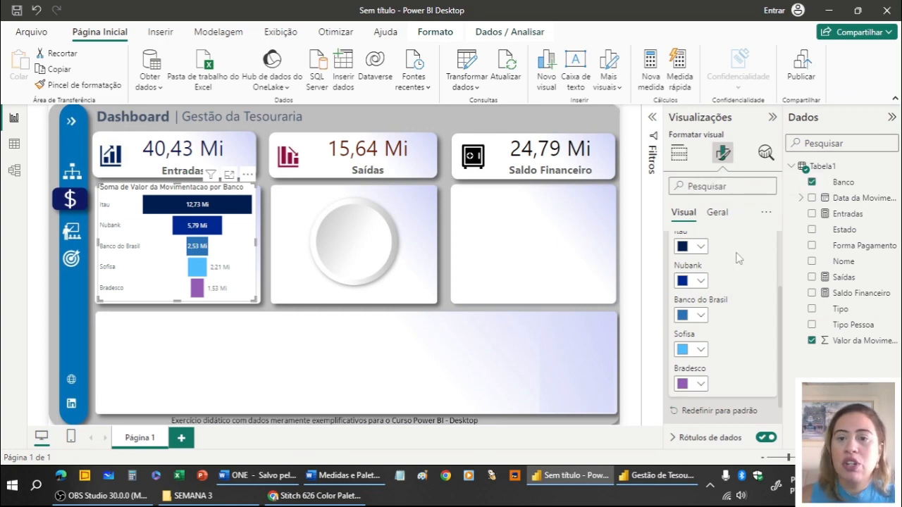
scroll(740, 265, up, 2)
scroll(741, 266, up, 1)
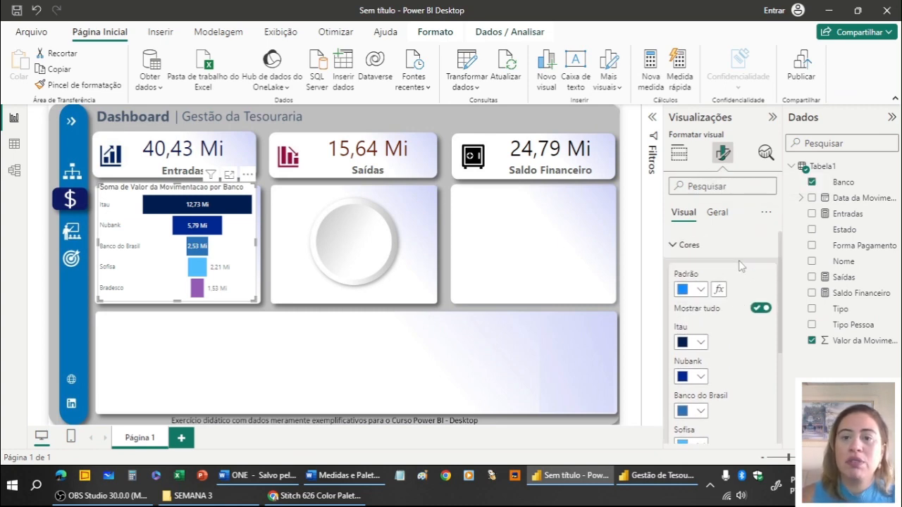
click(674, 246)
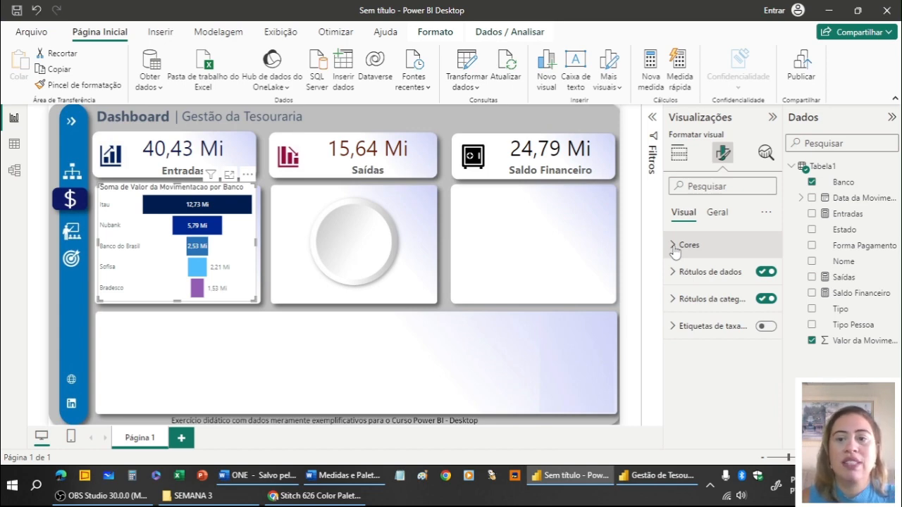
click(709, 271)
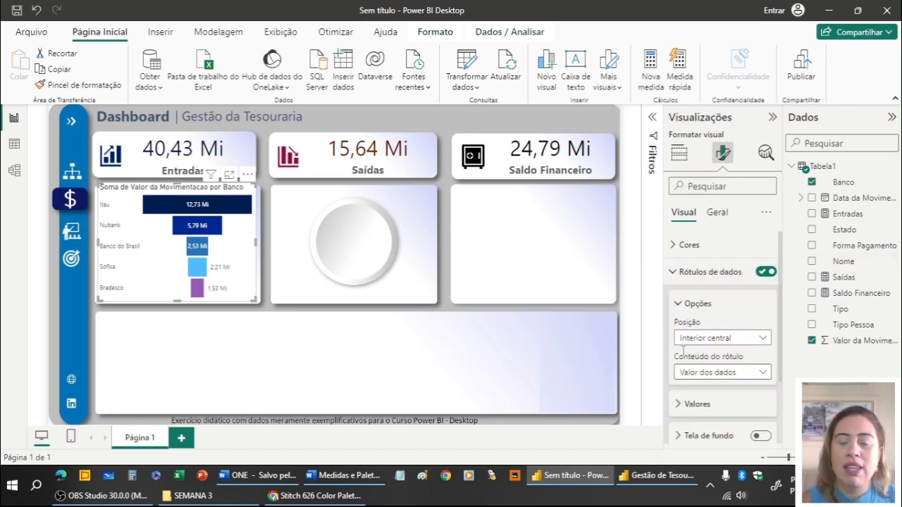
click(677, 275)
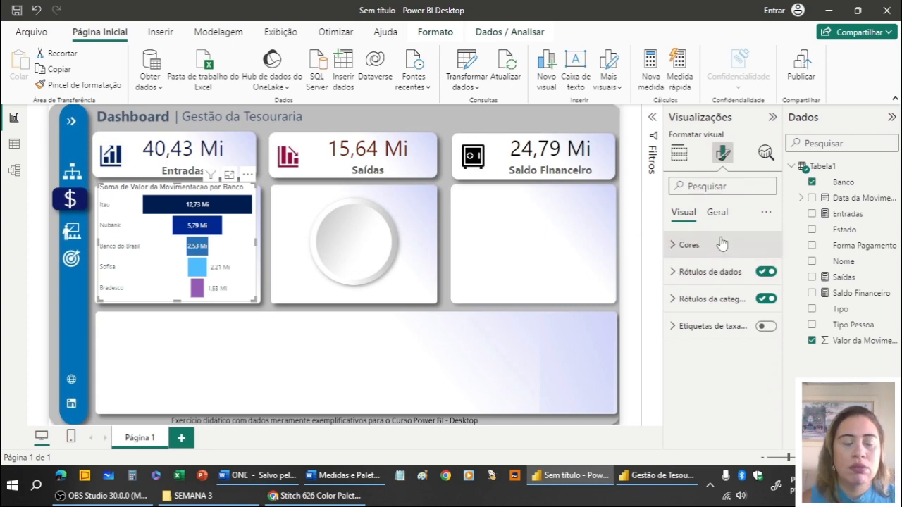
click(765, 300)
click(765, 300)
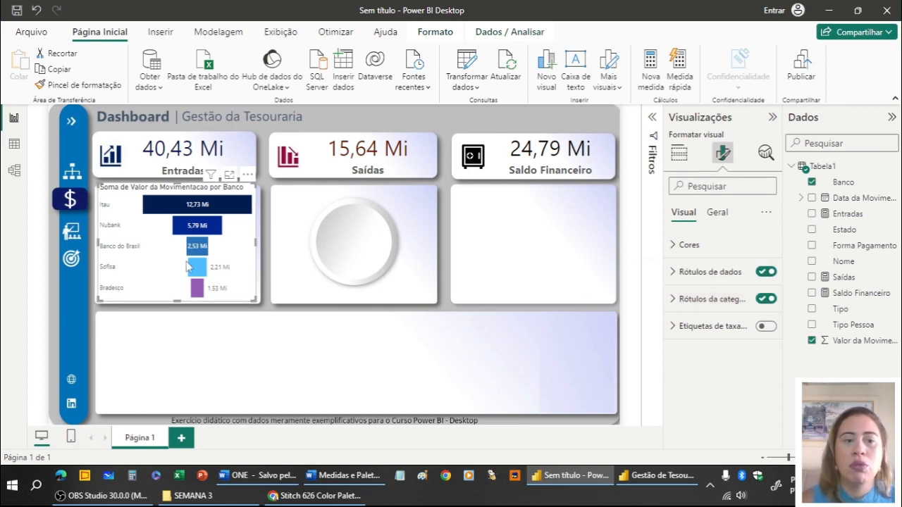
- Set the funnel chart's category labels to font size 12 and color them black
click(673, 299)
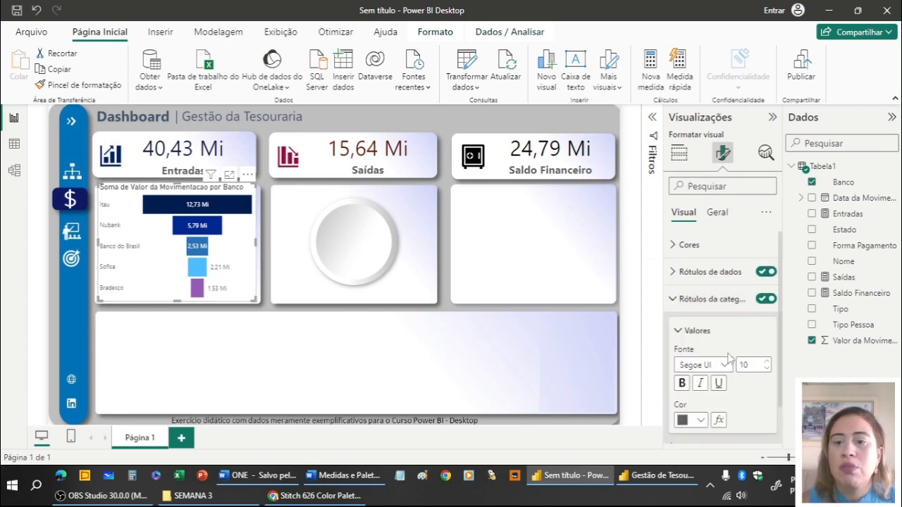
click(767, 362)
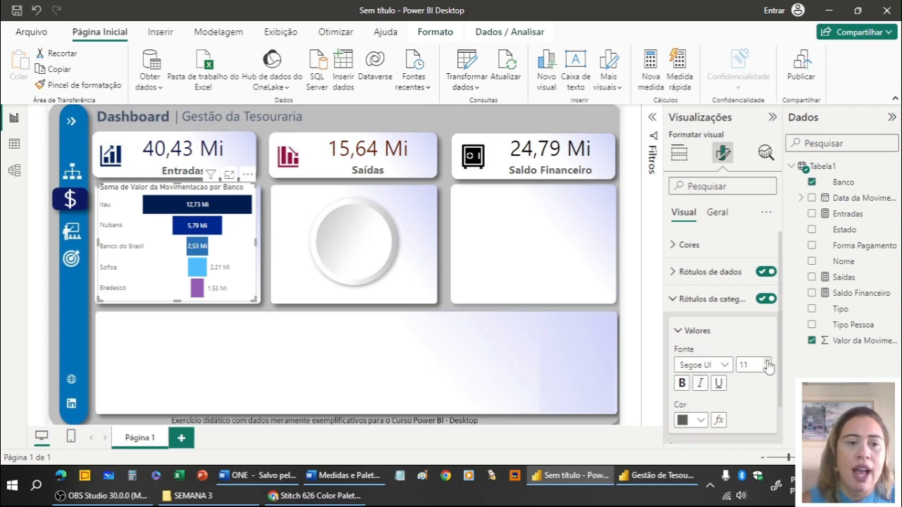
click(767, 362)
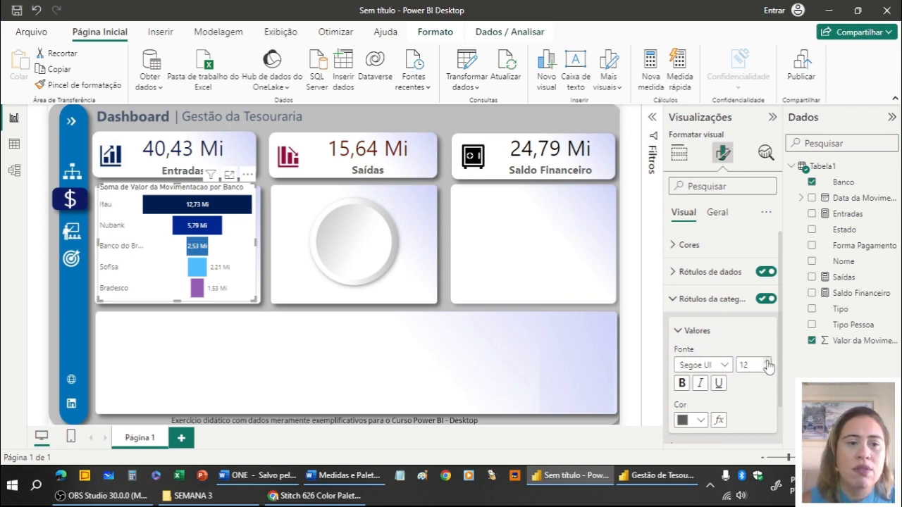
click(700, 419)
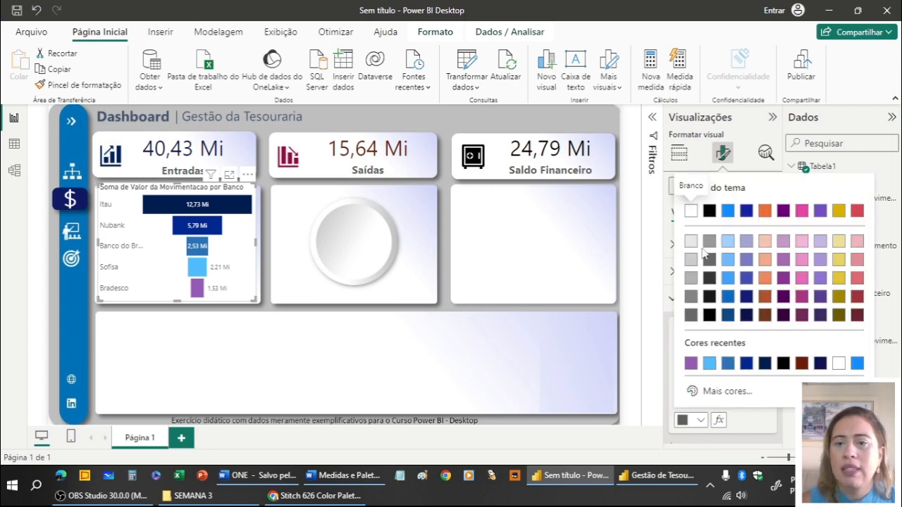
click(708, 210)
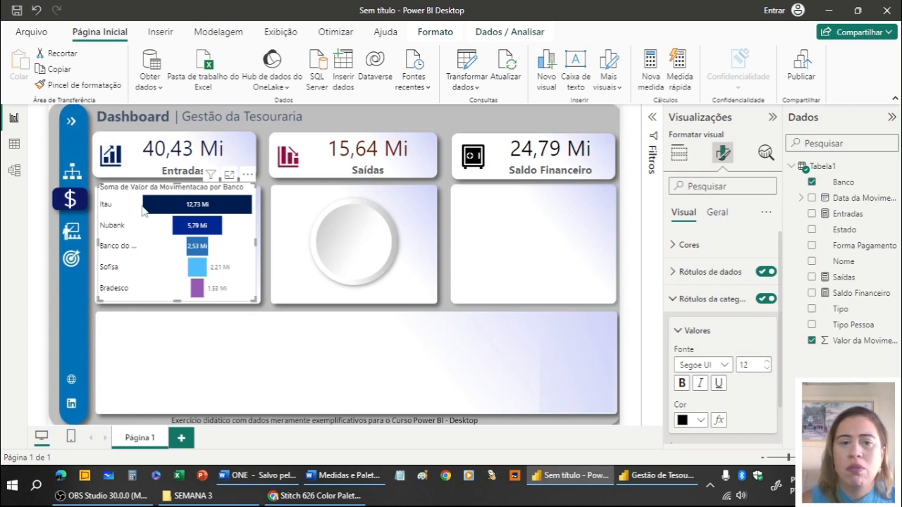
- Widen the funnel chart slightly and reduce its category label font size to 10
drag(256, 242, 263, 246)
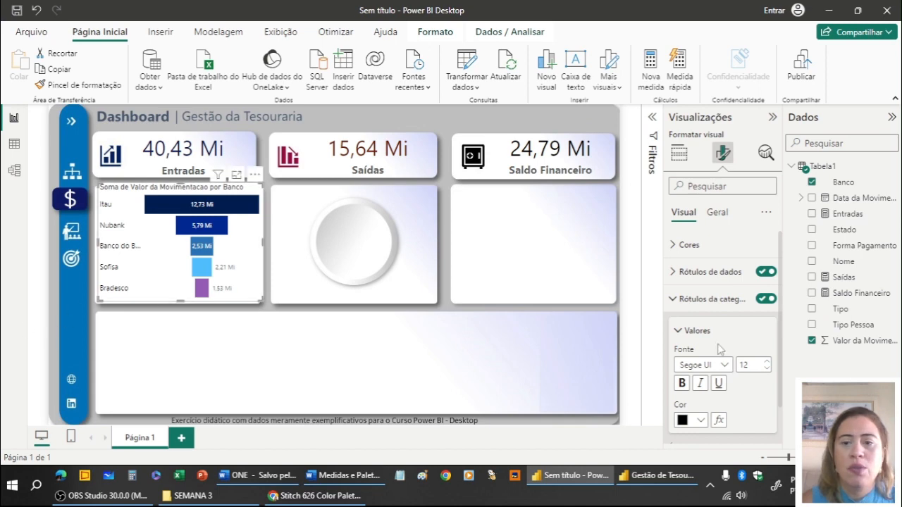
click(766, 369)
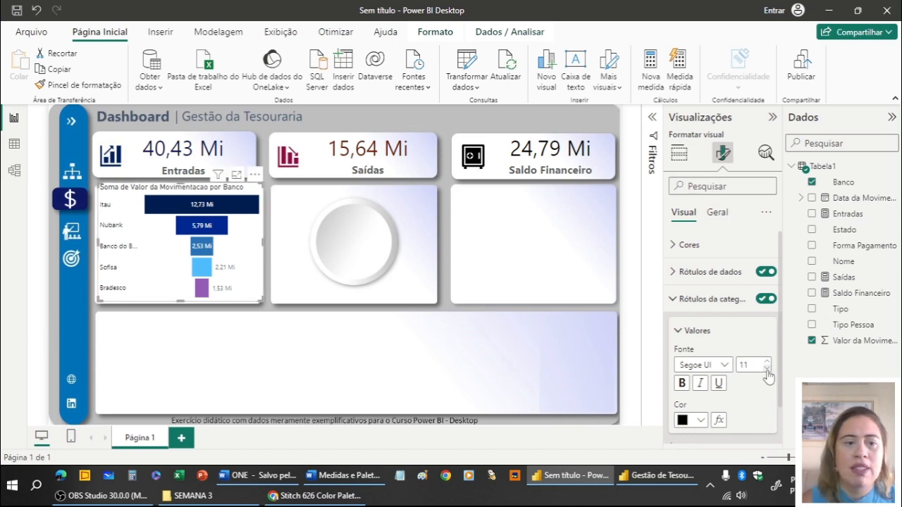
click(767, 369)
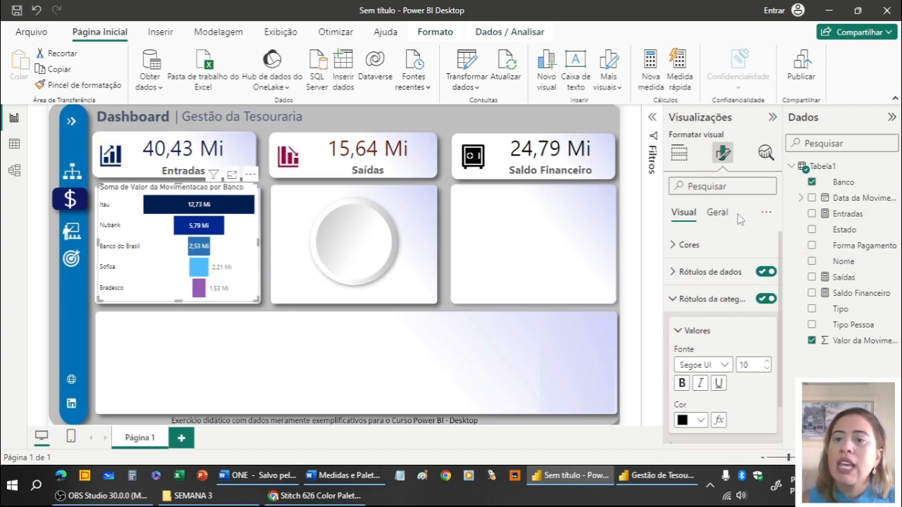
click(674, 300)
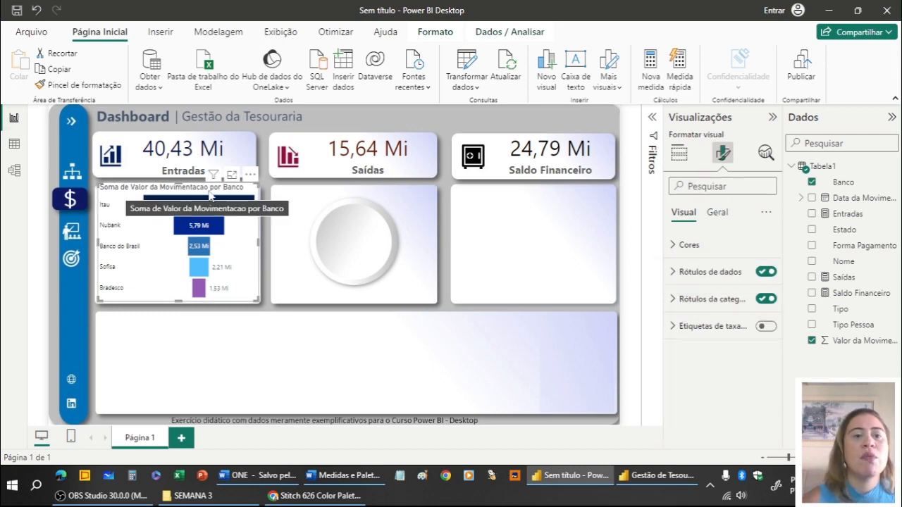
- Change the funnel chart's title text to "Saldo Bancário por Instituição"
click(717, 215)
click(698, 274)
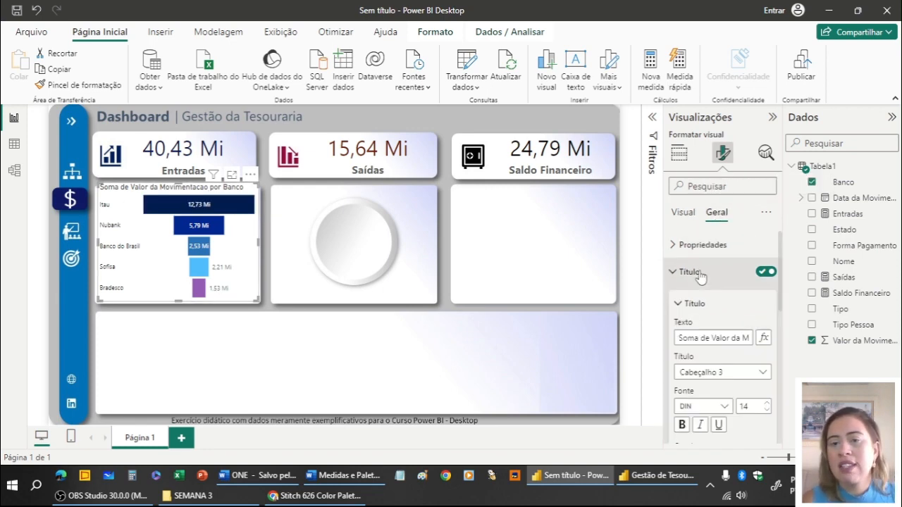
drag(735, 336, 652, 341)
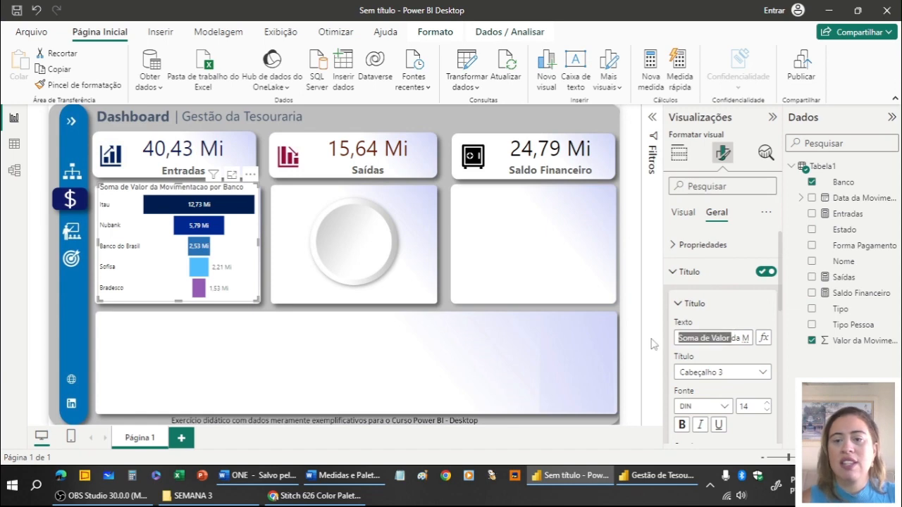
key(BackSpace)
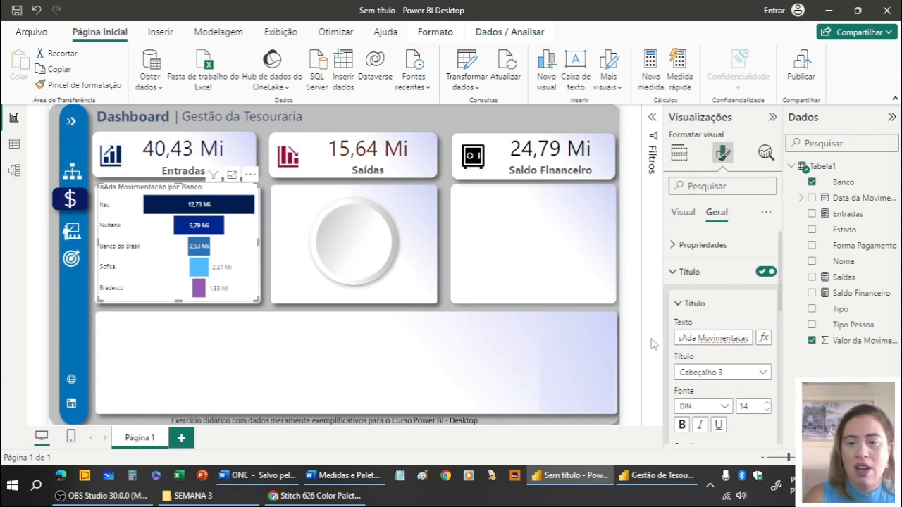
key(Delete)
text(SAldo)
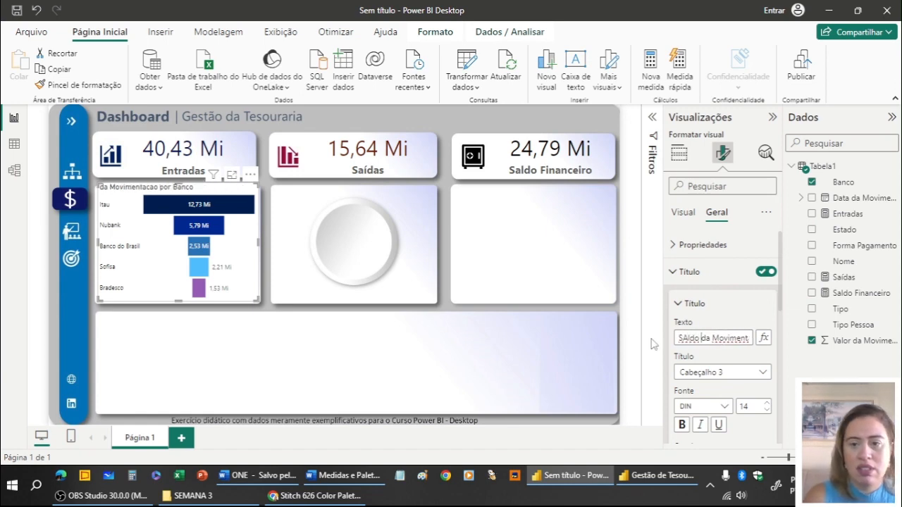
key(BackSpace)
key(BackSpace)
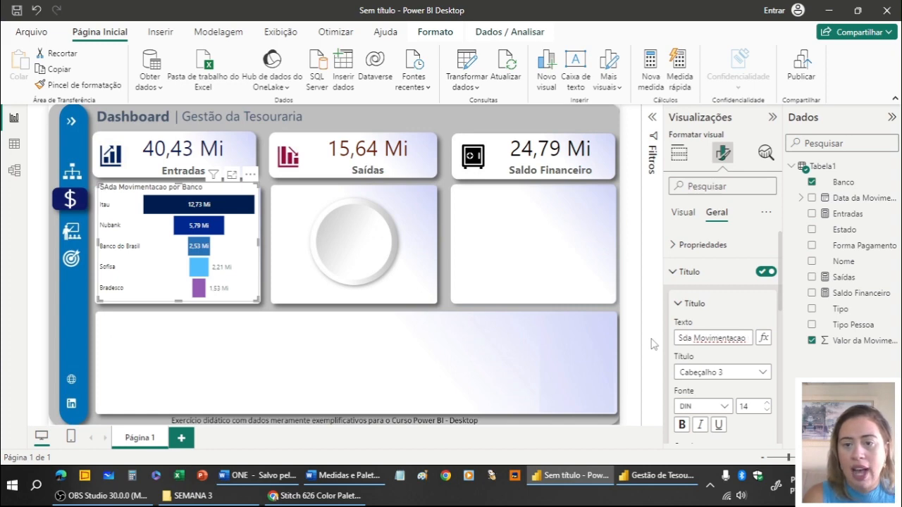
text(aldo)
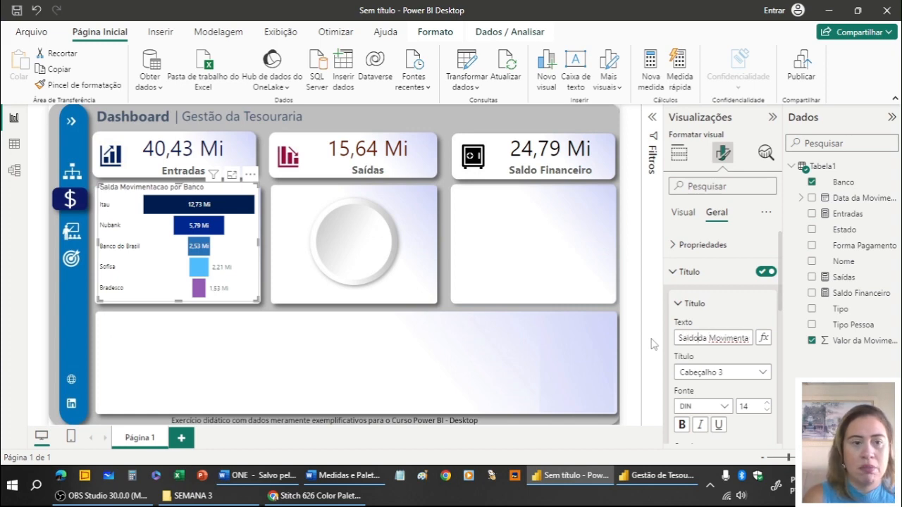
text( Banc)
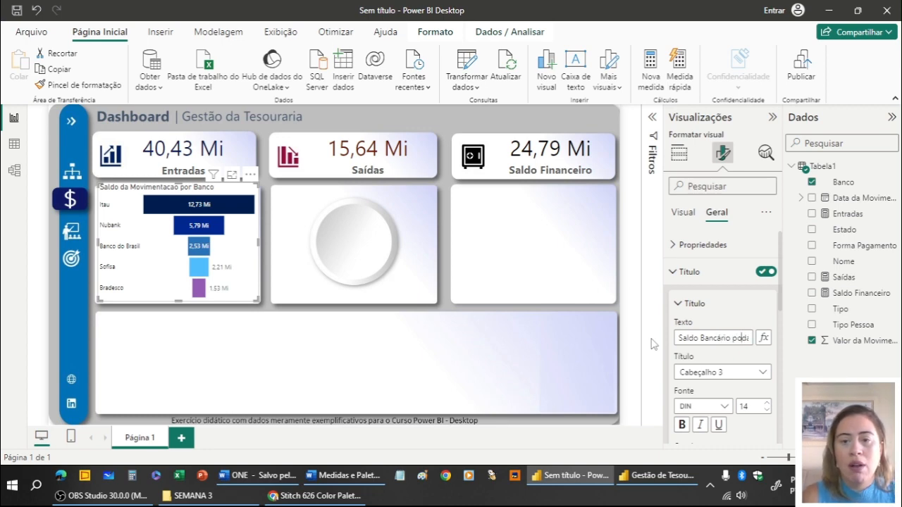
text(ário por Institu)
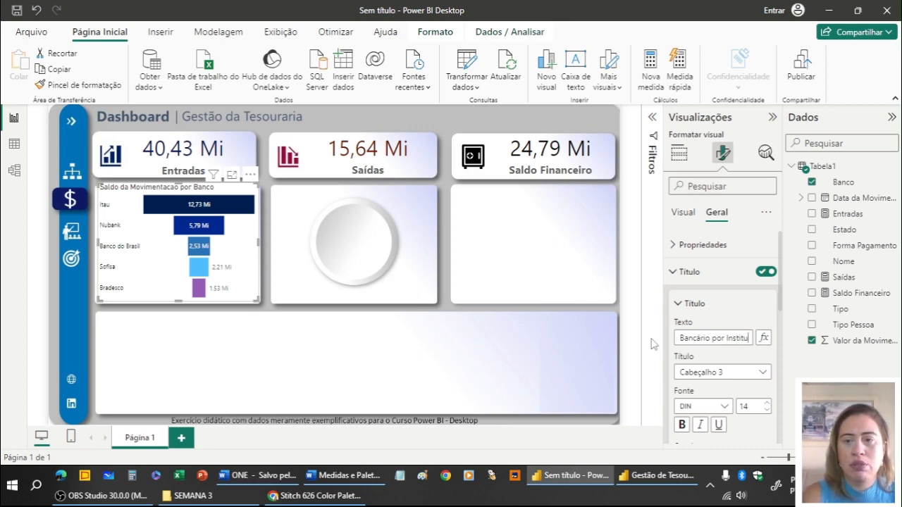
text(ição)
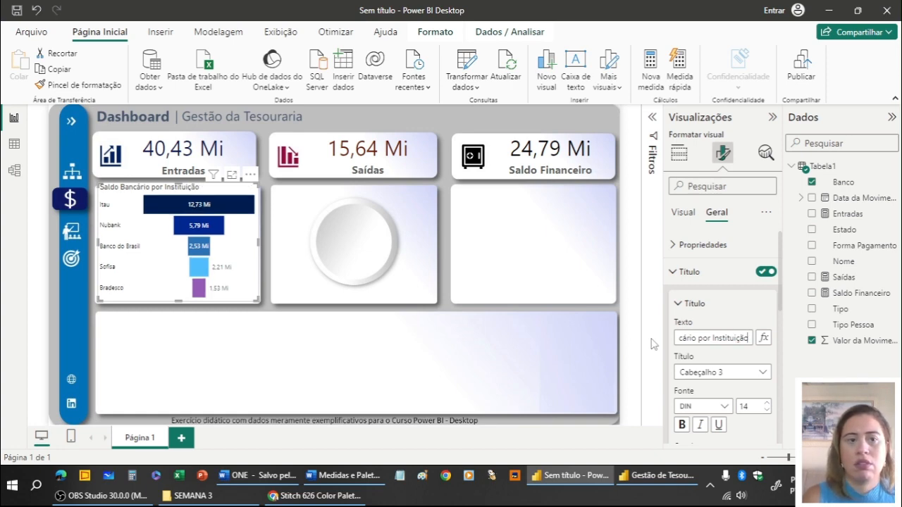
- Set the funnel chart's title font to Segoe UI and slightly adjust the chart's size within its card
click(726, 408)
scroll(701, 330, down, 4)
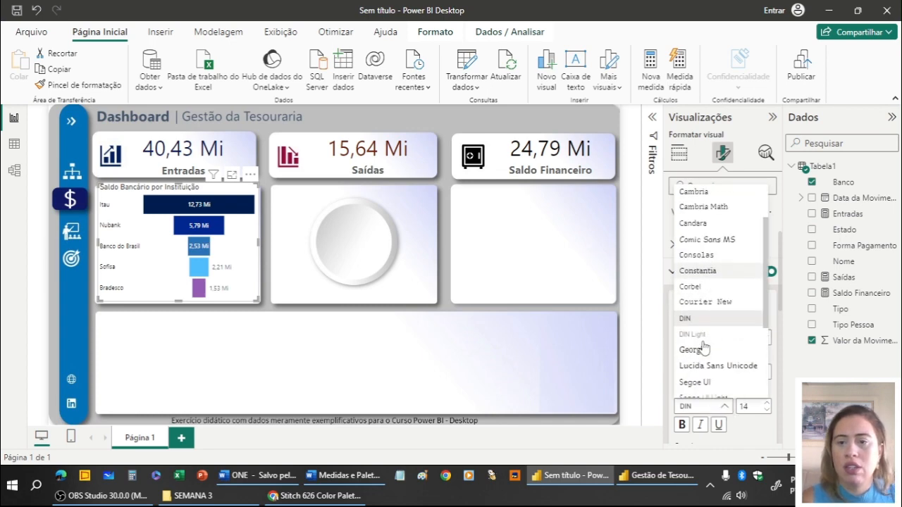
click(700, 324)
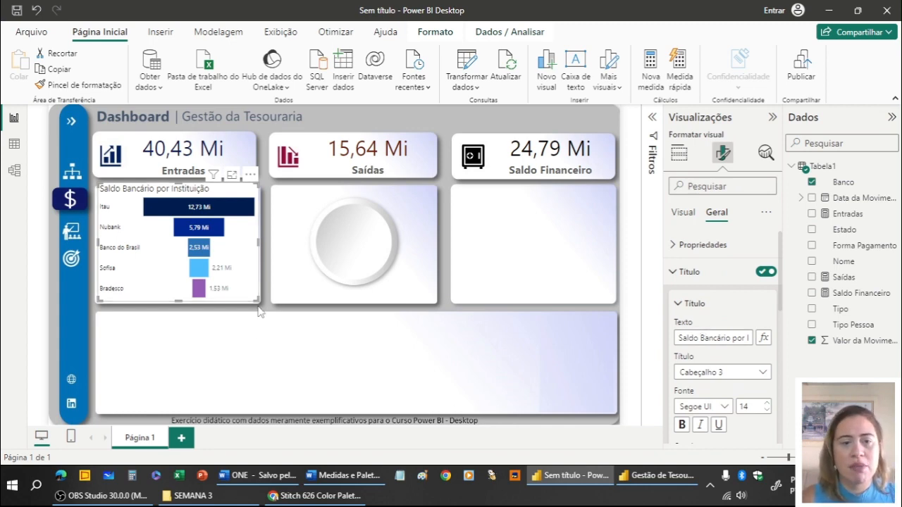
mouse_move(259, 302)
mouse_down()
mouse_move(261, 310)
mouse_move(252, 305)
mouse_move(259, 303)
mouse_up()
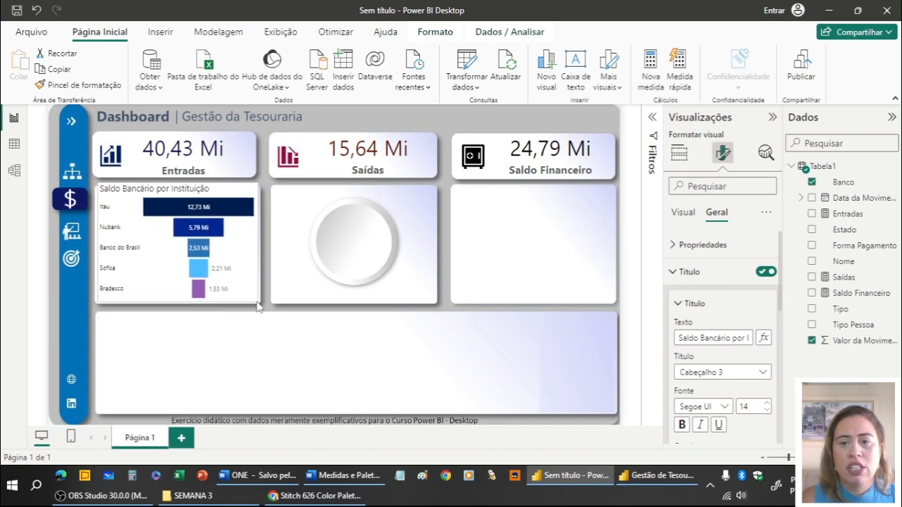
- Set the funnel chart's background transparency to 100% in the effects settings
click(687, 273)
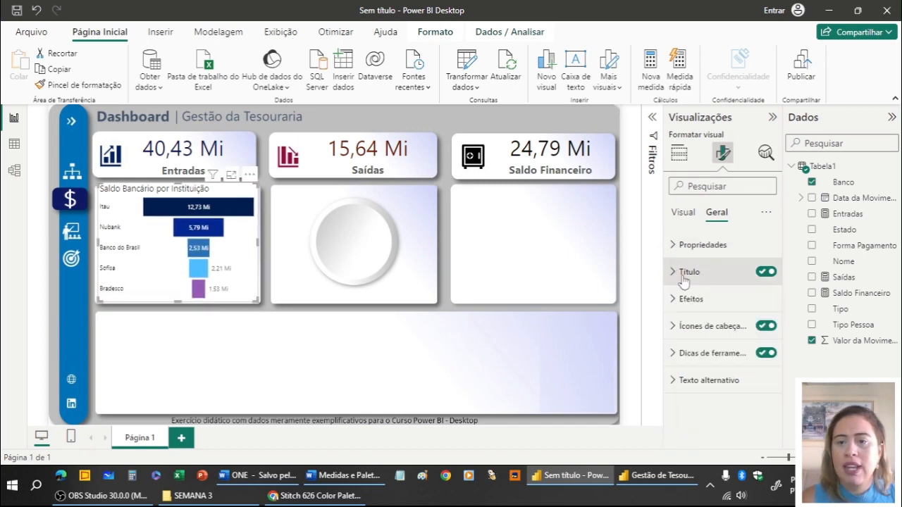
click(692, 299)
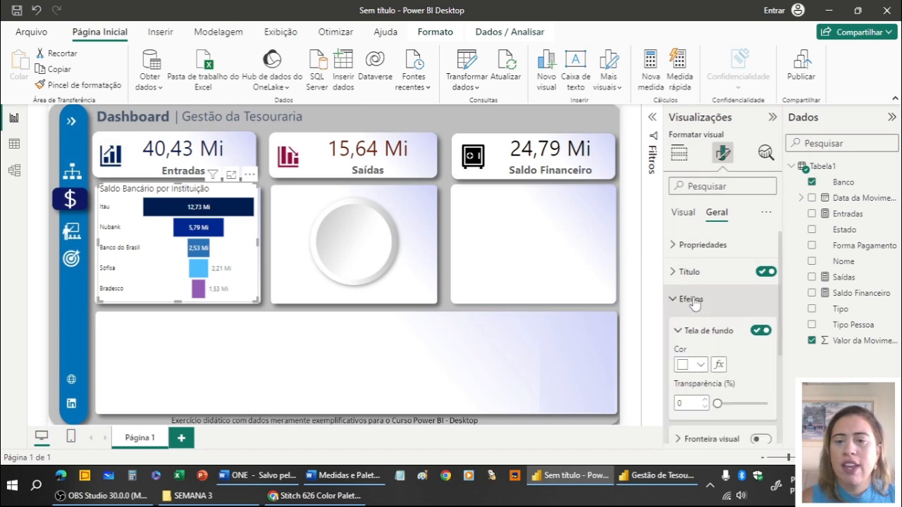
drag(715, 403, 768, 403)
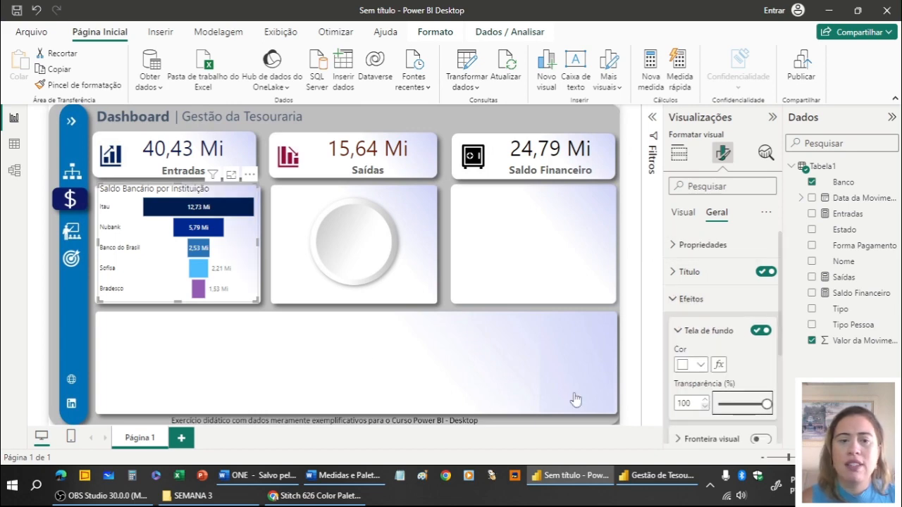
click(158, 308)
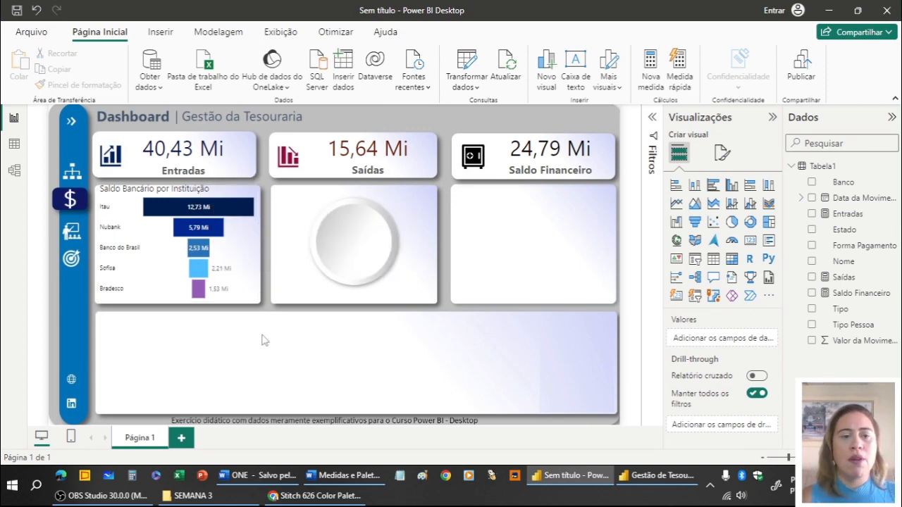
- Nudge the funnel chart slightly downward inside its card
click(209, 261)
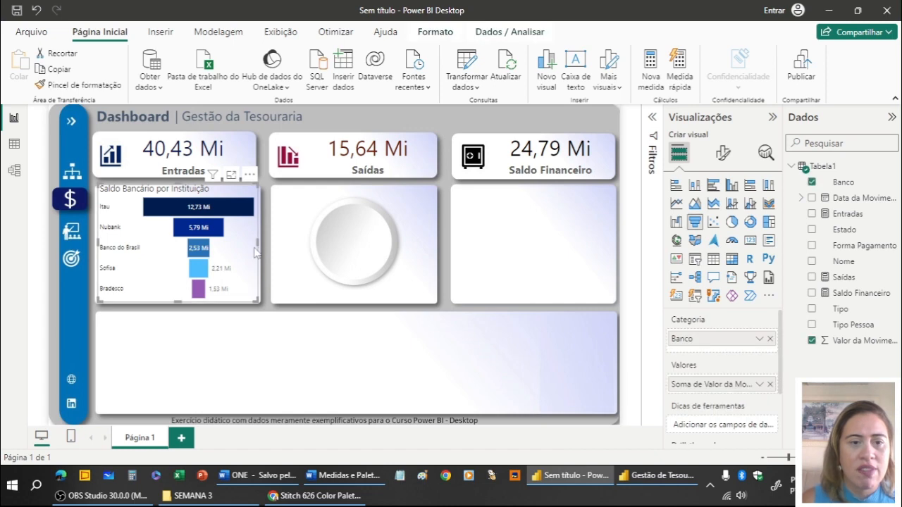
key(Down)
key(Down)
key(Down)
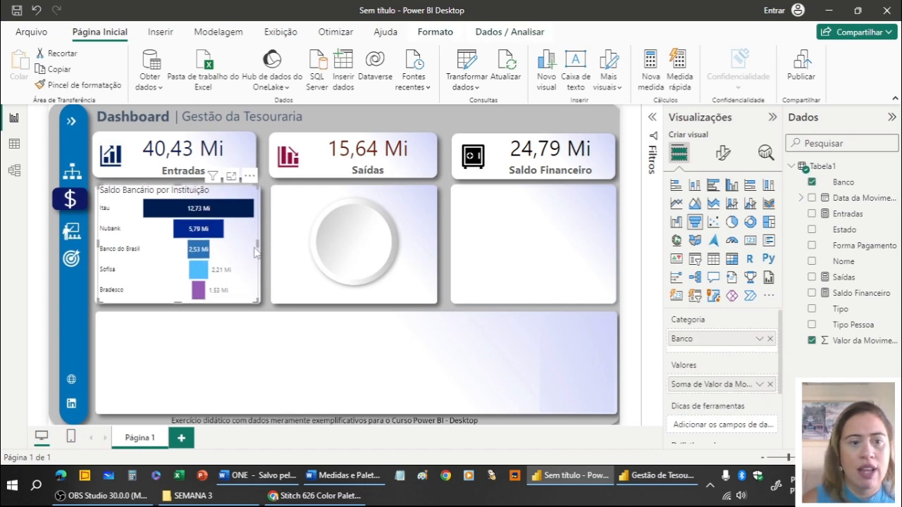
- Add an empty waterfall chart visual to the dashboard page
click(338, 329)
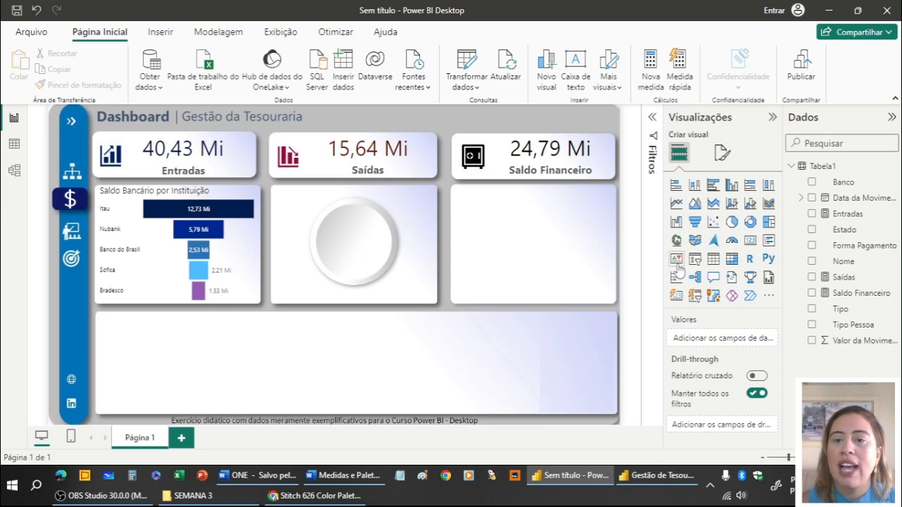
click(676, 226)
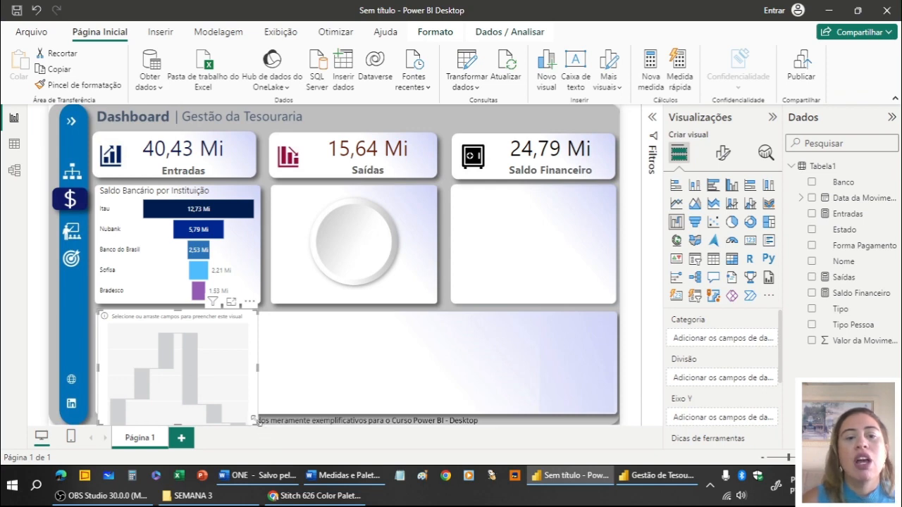
- Stretch the waterfall chart across the wide bottom card and categorize it by Data da Movimentacao, keeping only the Mês level
drag(257, 424, 612, 411)
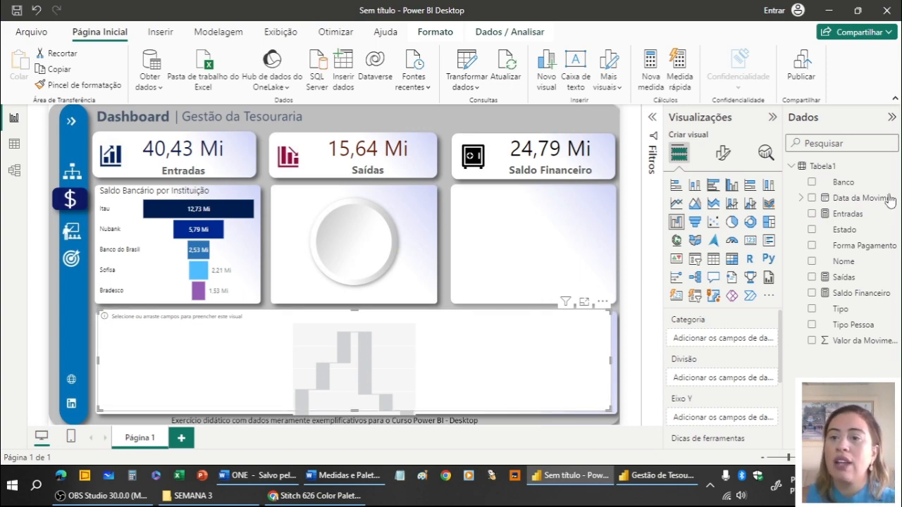
drag(856, 198, 745, 344)
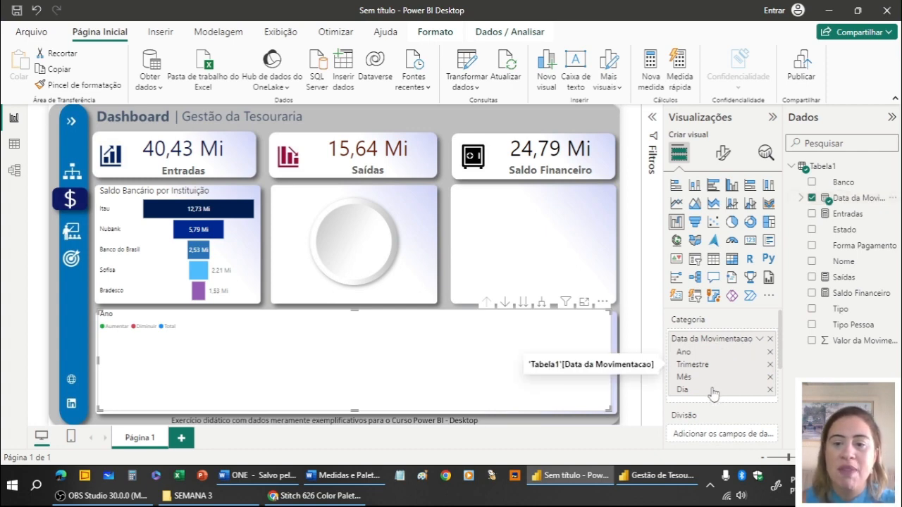
click(770, 353)
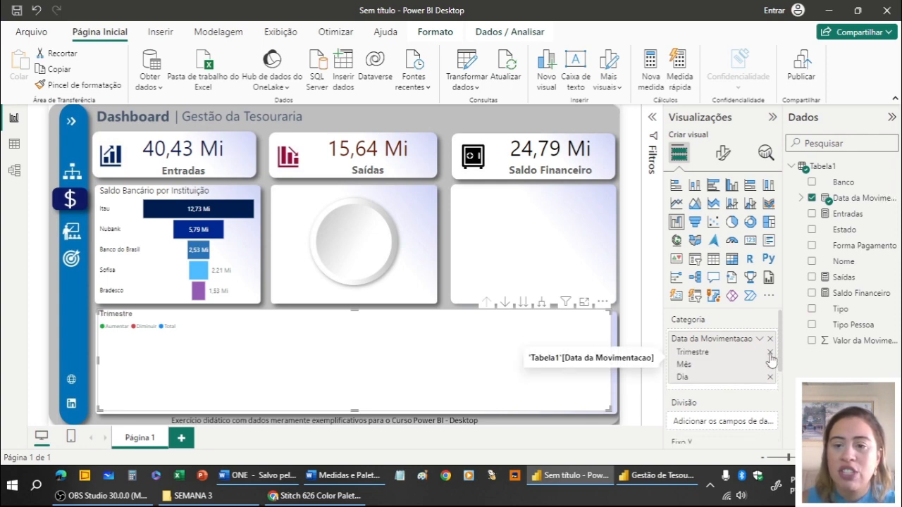
click(770, 353)
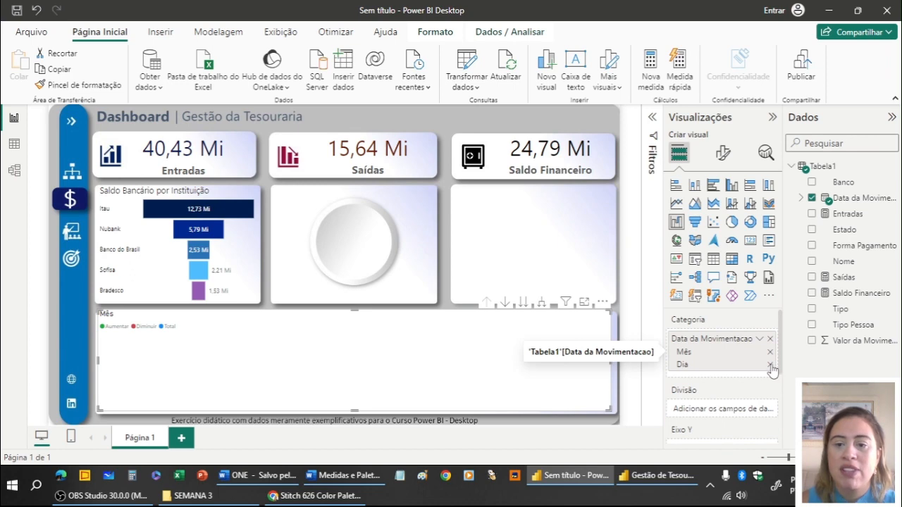
click(770, 365)
- Plot Valor da Movimentacao on the waterfall chart's Y axis
scroll(774, 369, down, 1)
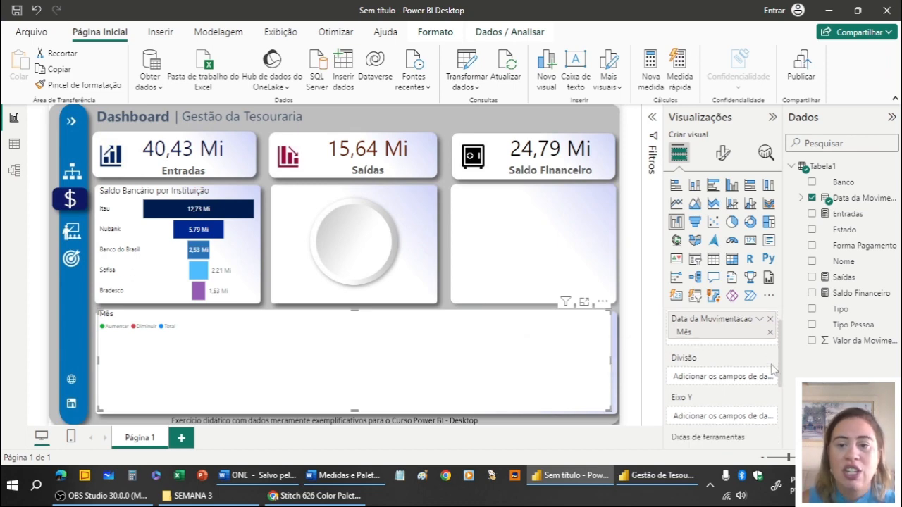
scroll(774, 369, down, 1)
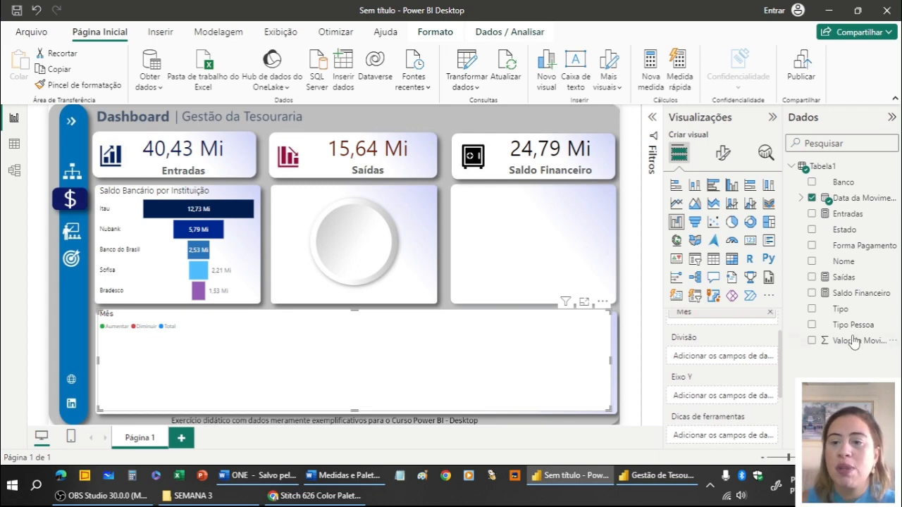
drag(859, 341, 733, 396)
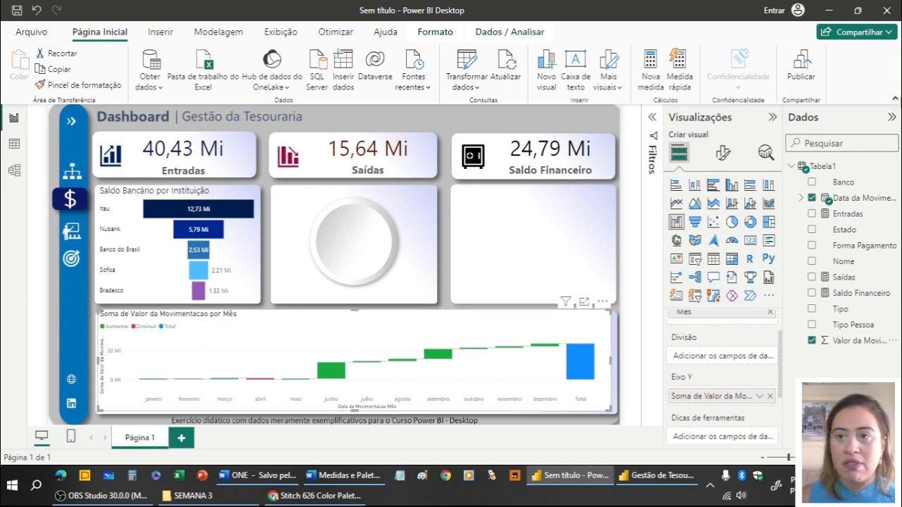
- Collapse the ribbon and temporarily enlarge the canvas to examine the waterfall chart's monthly increases, decreases and total
click(895, 99)
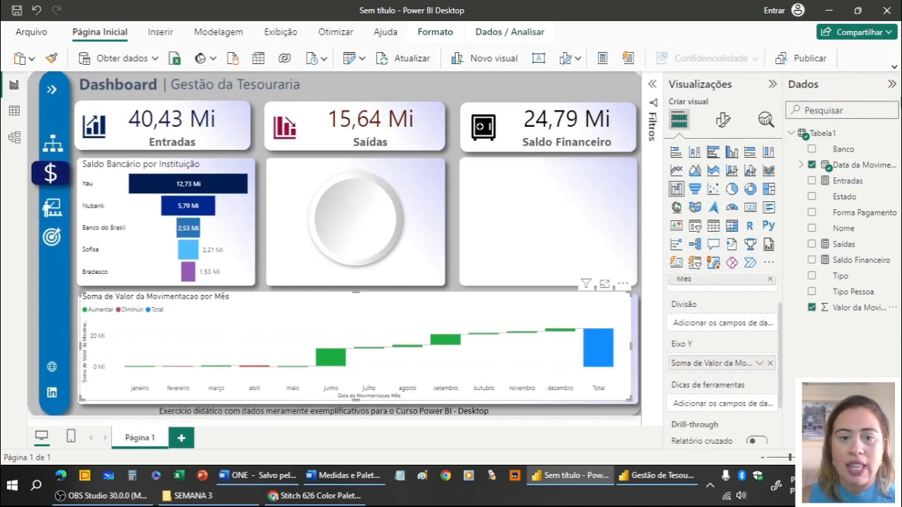
click(772, 85)
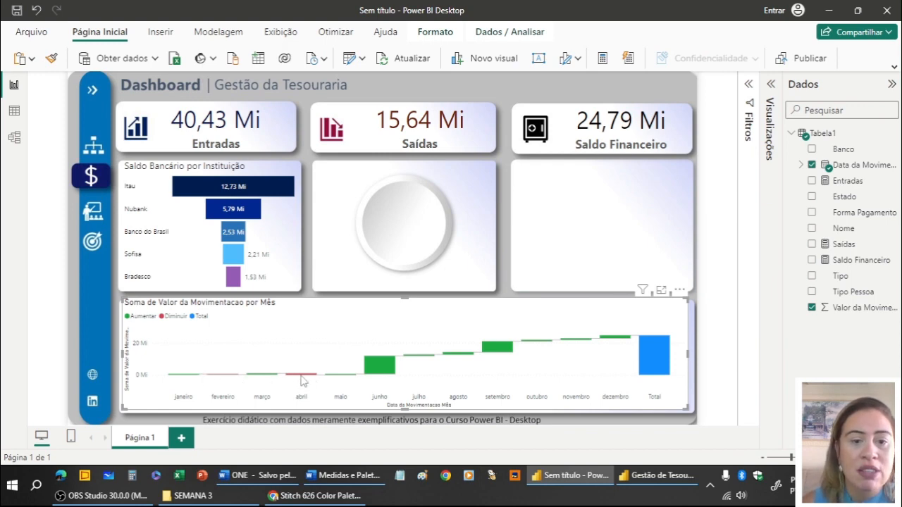
mouse_move(300, 378)
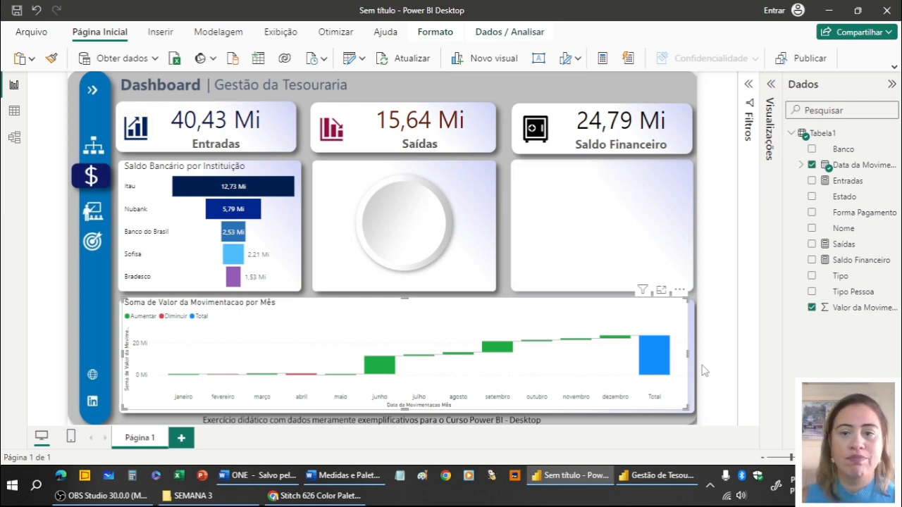
click(770, 84)
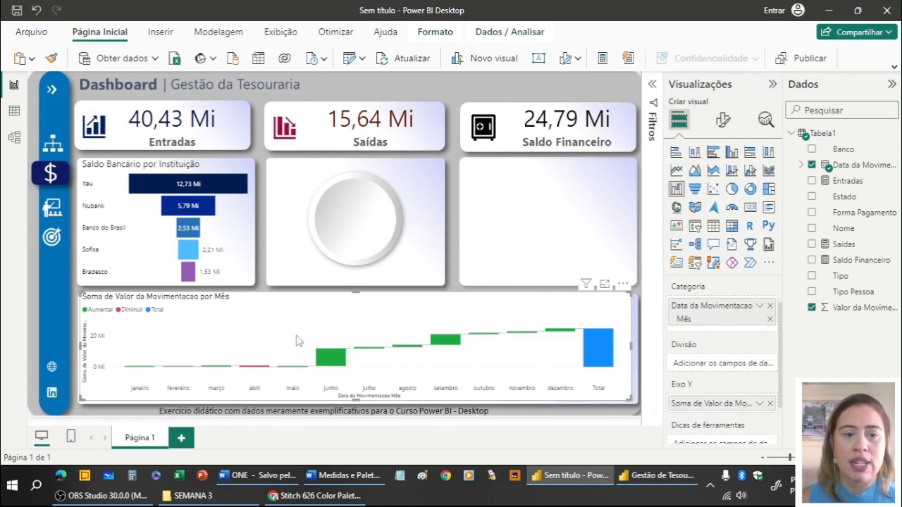
- Turn off the waterfall chart's X-axis title while keeping the month values displayed
click(724, 122)
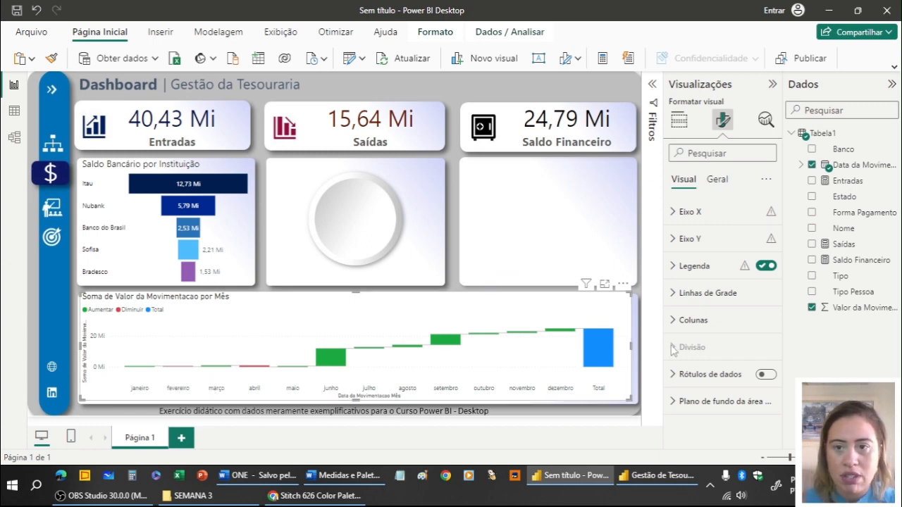
click(690, 214)
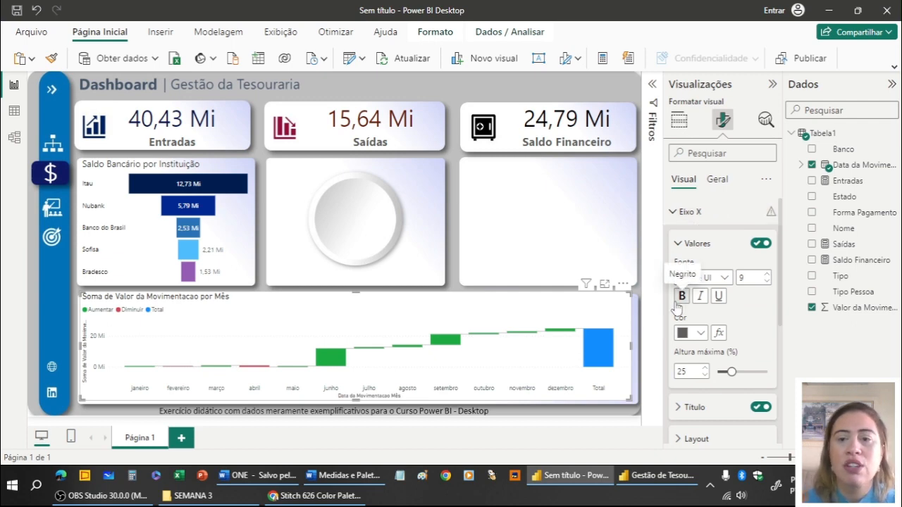
click(760, 245)
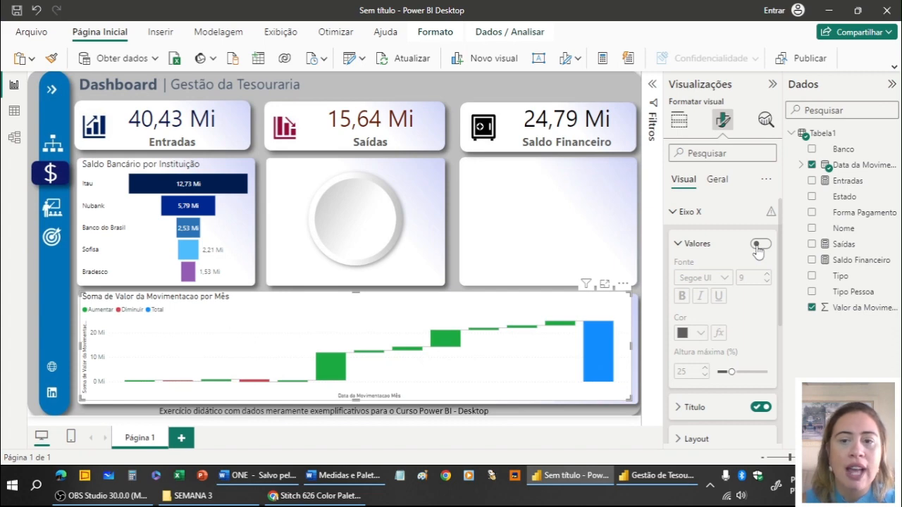
click(759, 245)
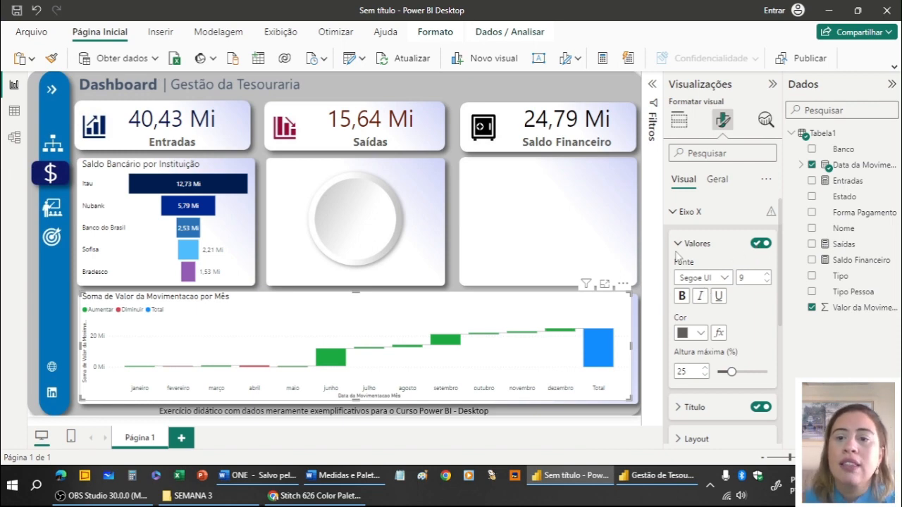
click(761, 407)
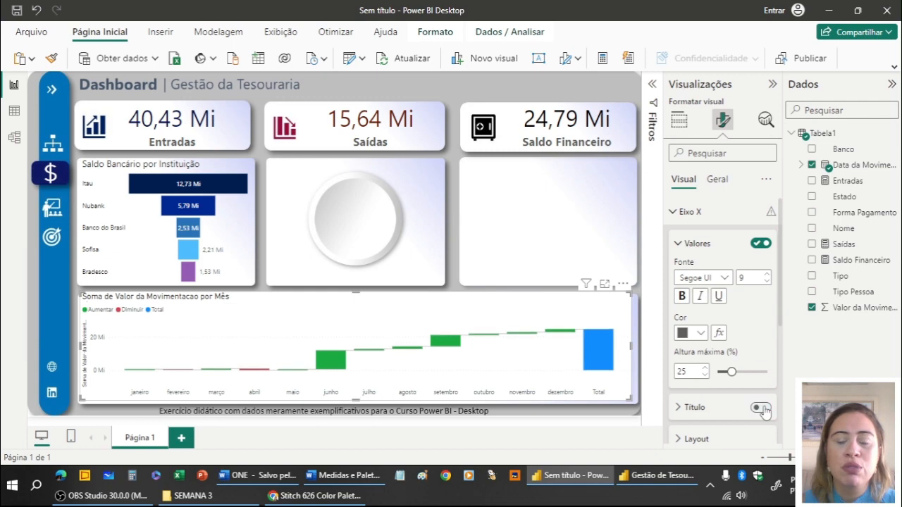
click(760, 408)
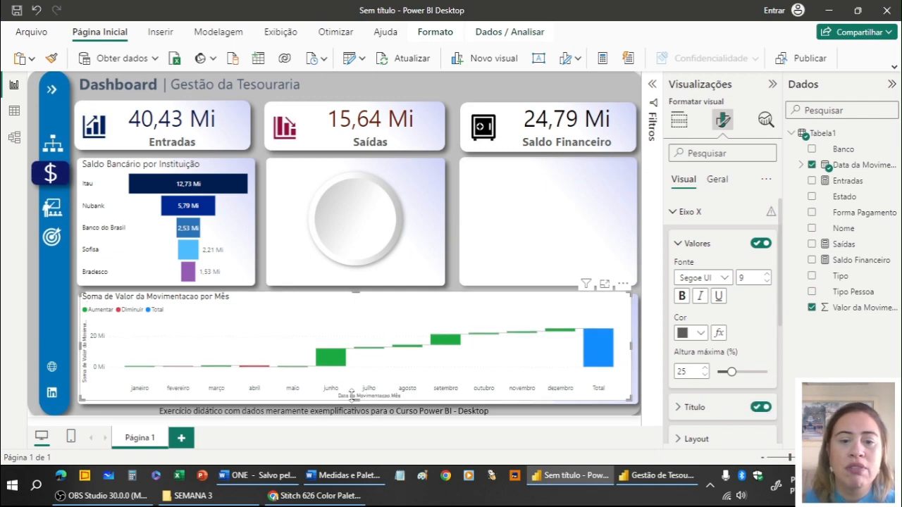
click(760, 408)
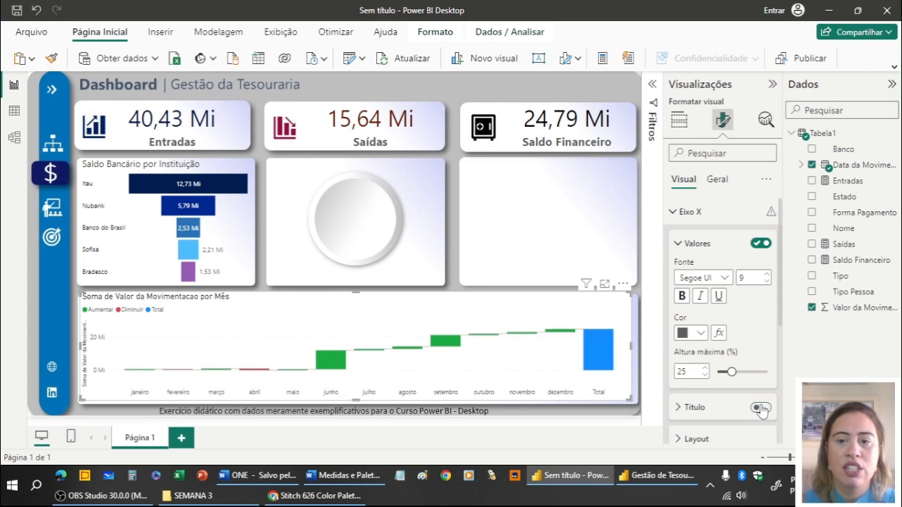
click(678, 244)
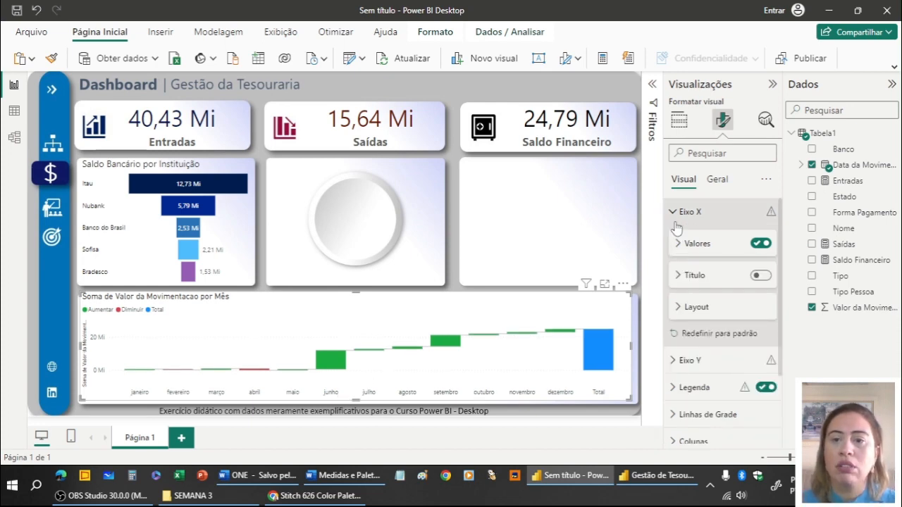
click(679, 215)
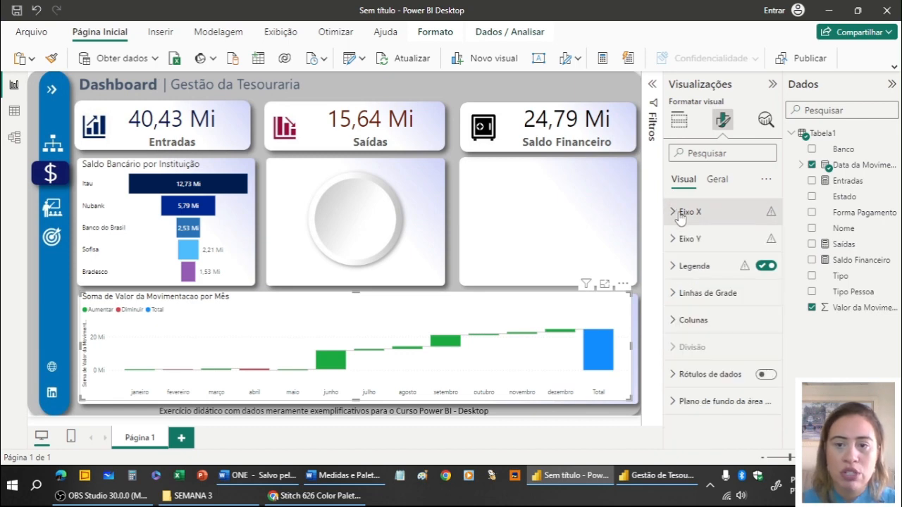
- Turn off both the values and the title of the waterfall chart's Y axis
click(674, 241)
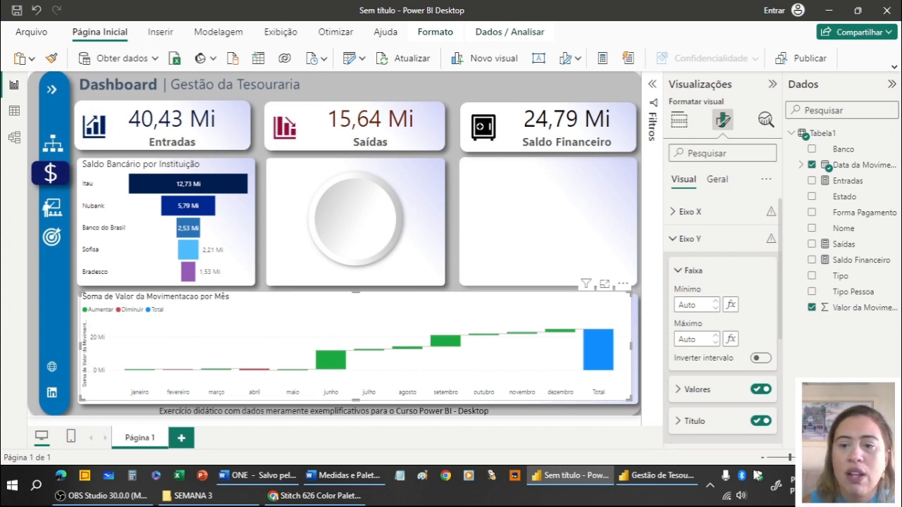
click(761, 391)
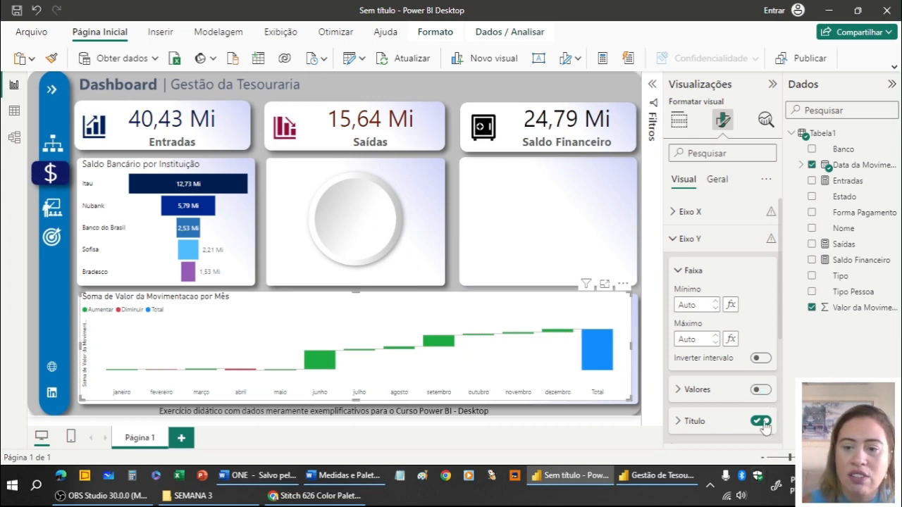
click(762, 422)
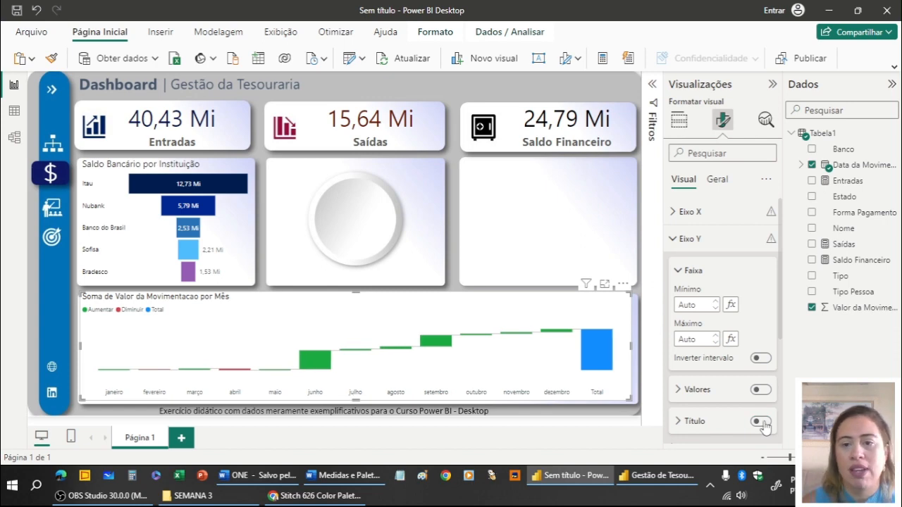
click(671, 241)
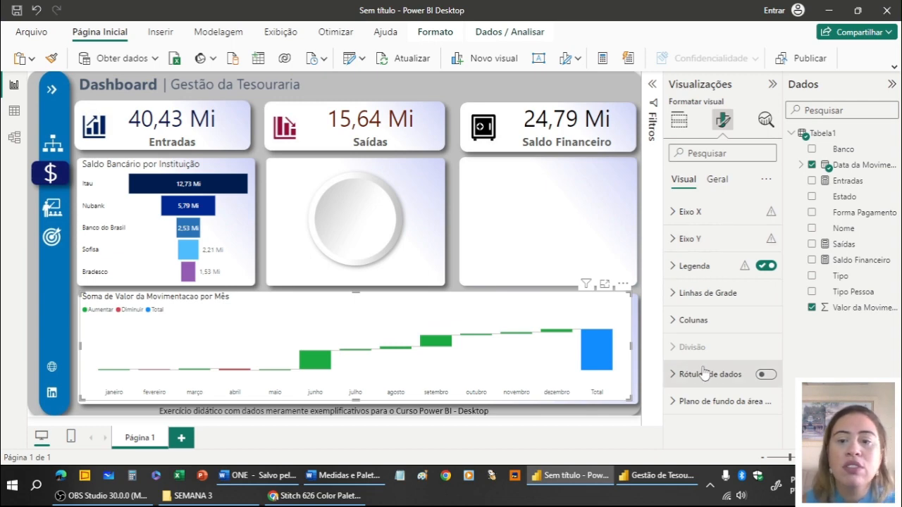
- Turn on the waterfall chart's data labels and review their position options, leaving the position on Auto
click(763, 374)
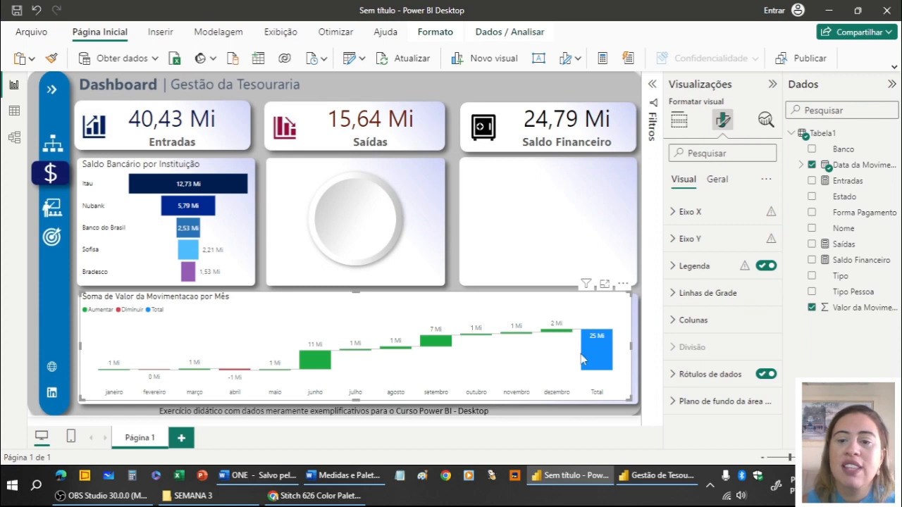
click(681, 374)
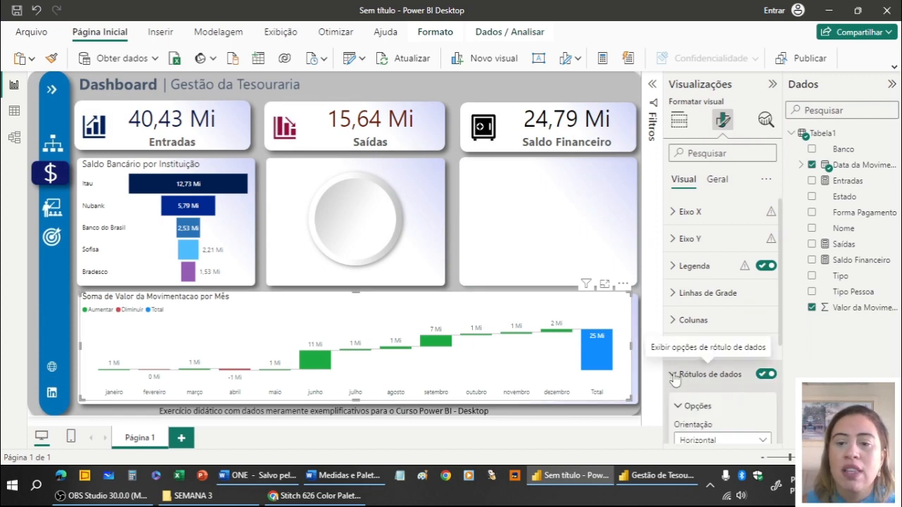
scroll(735, 396, down, 2)
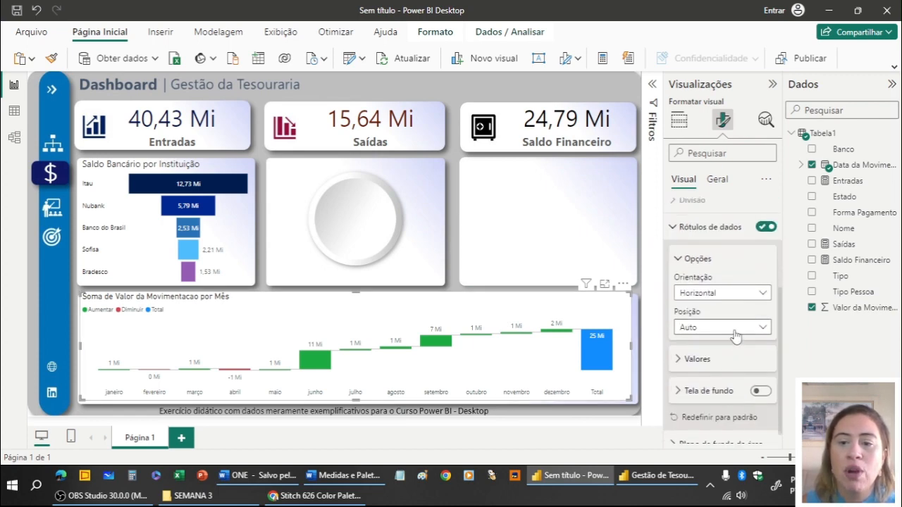
click(735, 331)
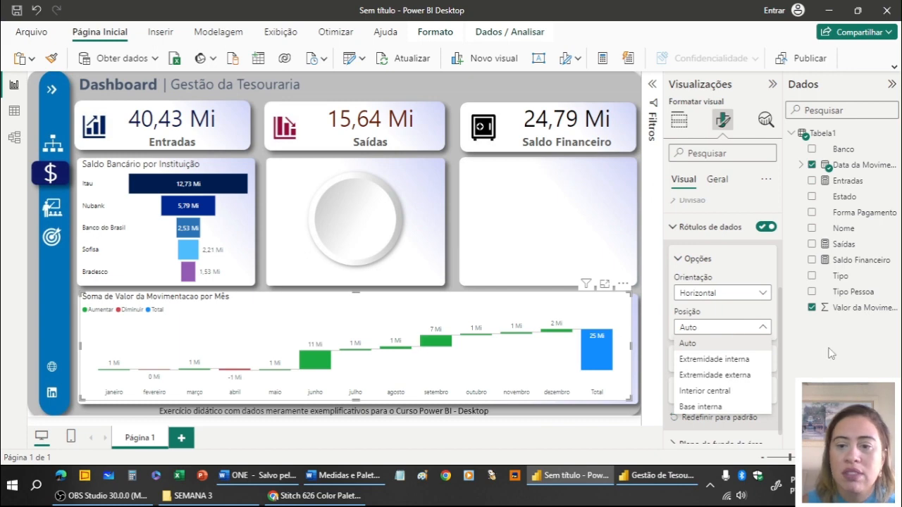
click(731, 327)
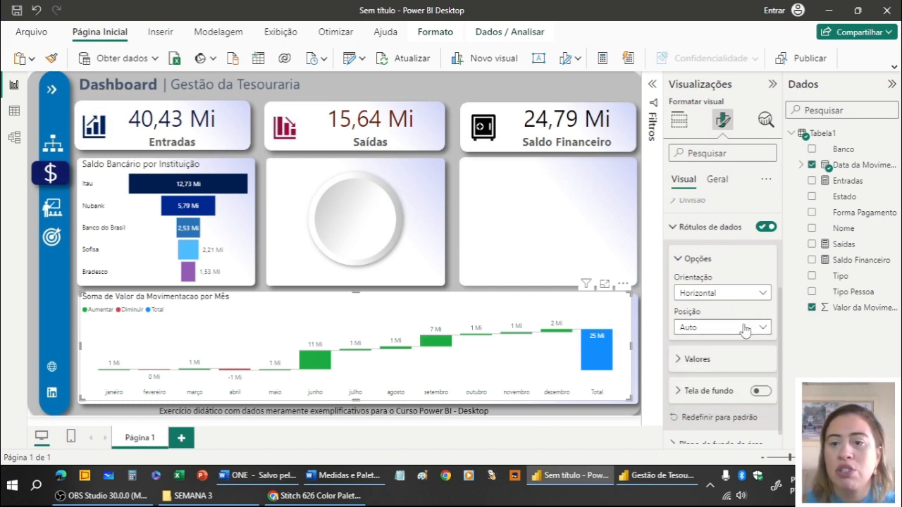
- Set the waterfall chart's data label color to black and their display units to Milhão
click(680, 361)
scroll(725, 345, down, 1)
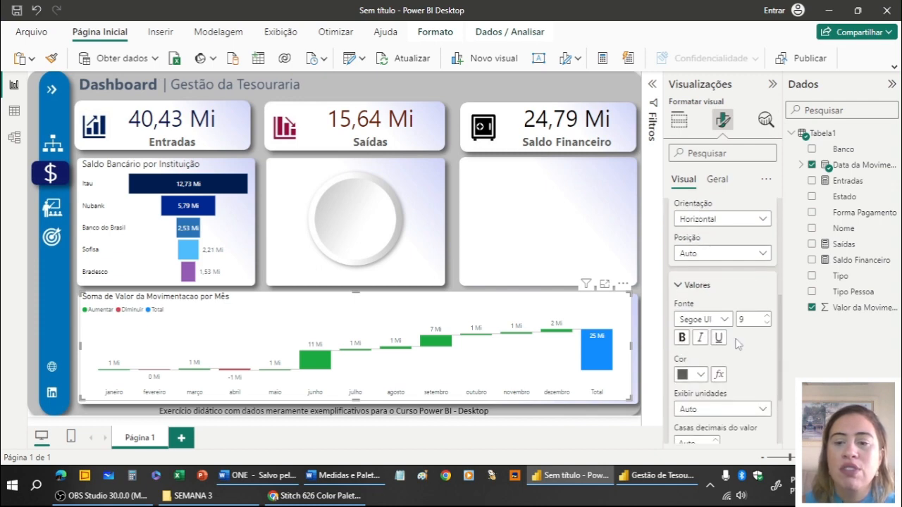
scroll(775, 327, down, 2)
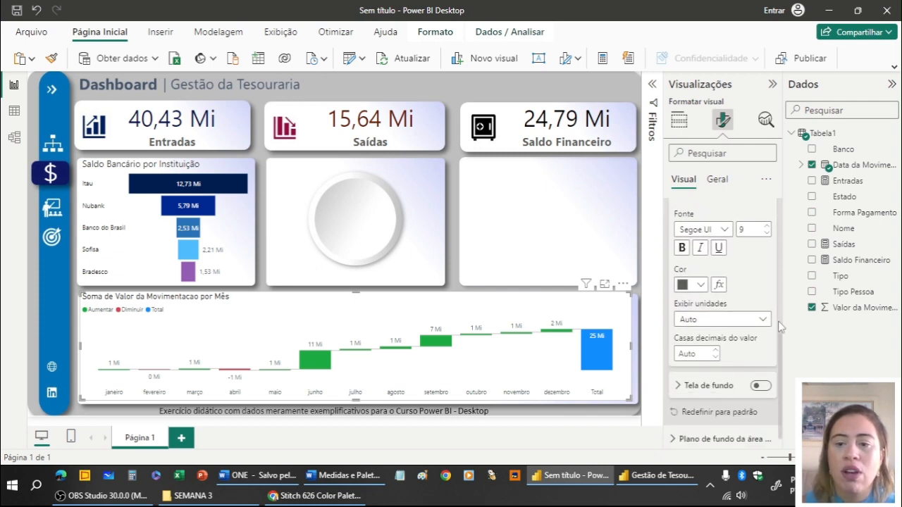
click(701, 276)
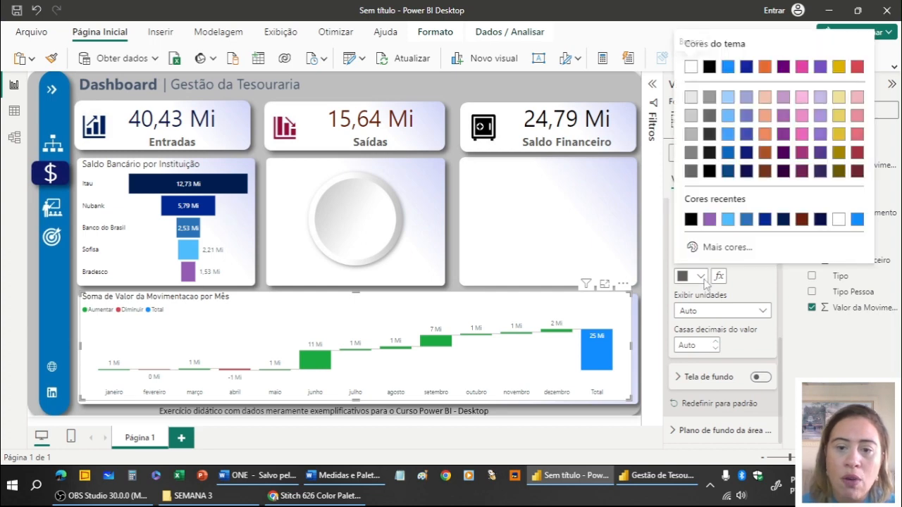
click(690, 219)
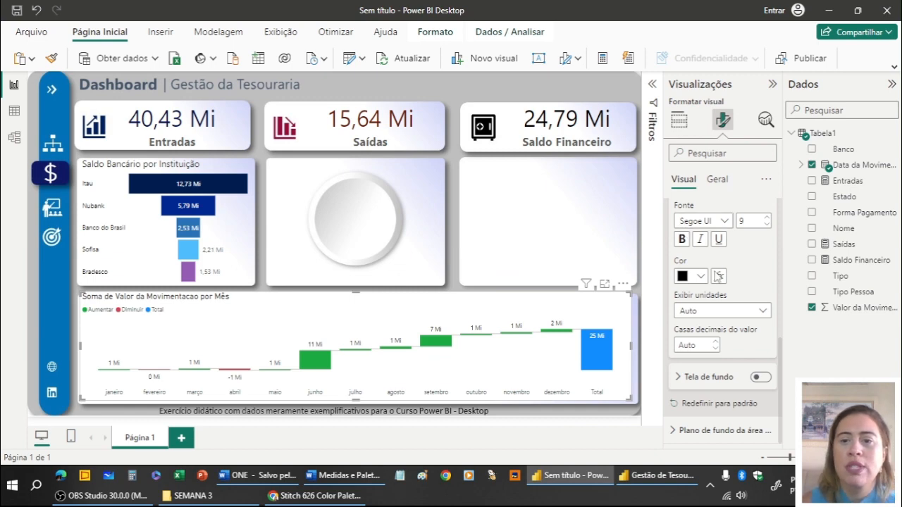
click(752, 315)
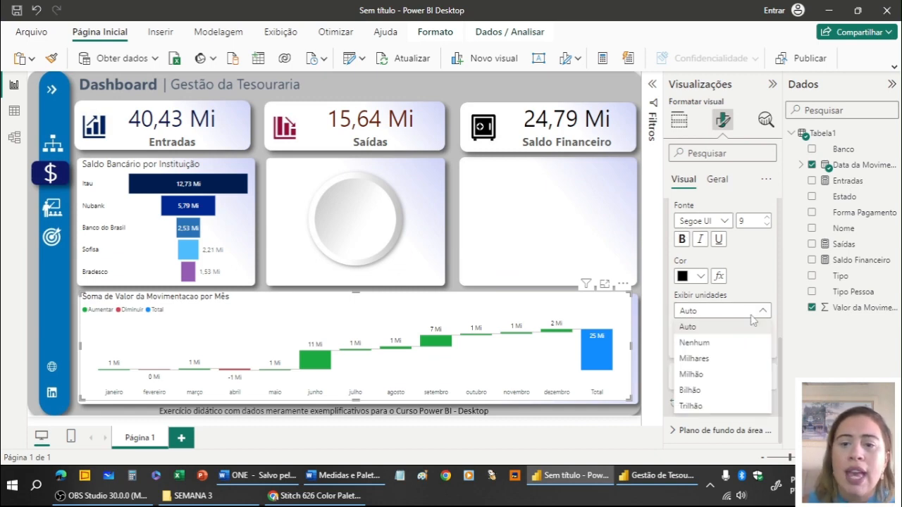
click(692, 374)
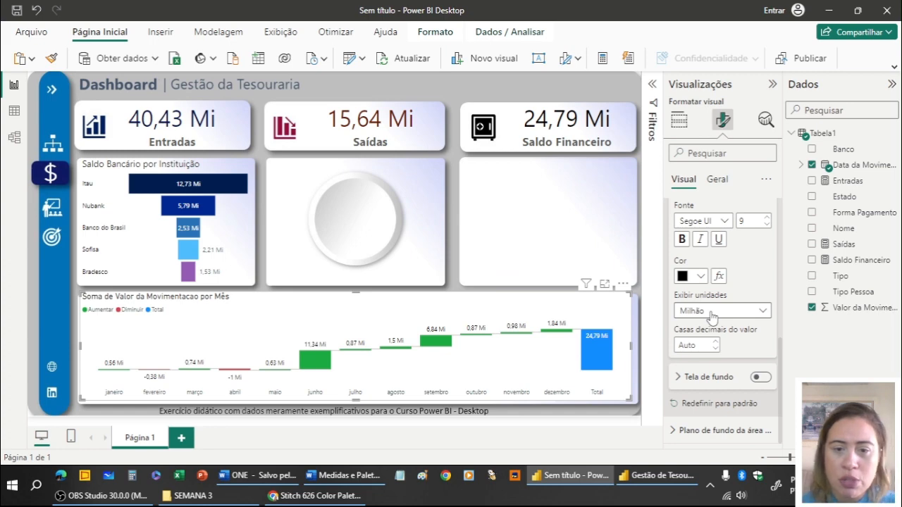
- Set the waterfall chart's Aumentar column color to the darkest navy blue theme shade
scroll(712, 317, up, 5)
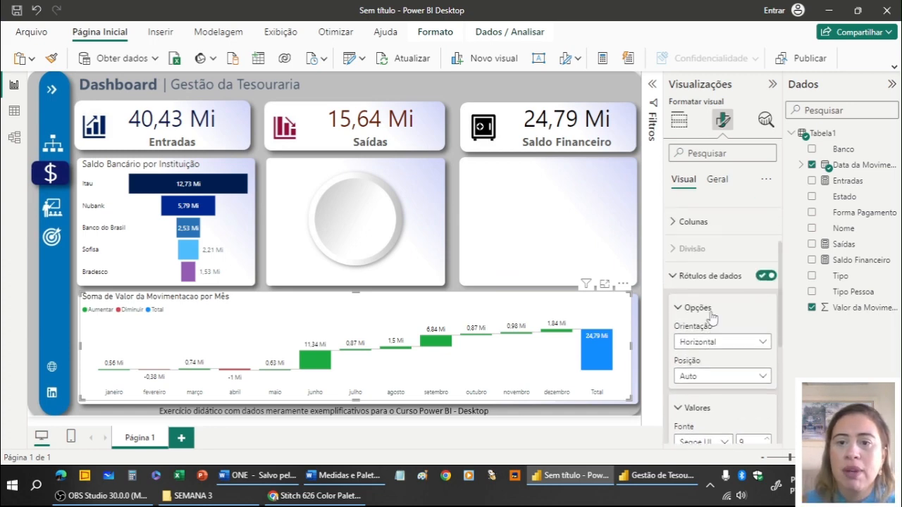
click(678, 276)
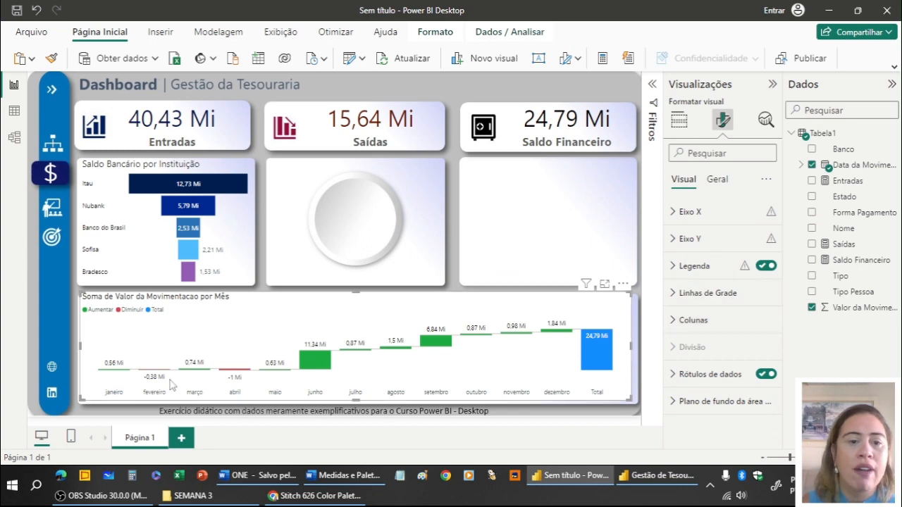
click(694, 320)
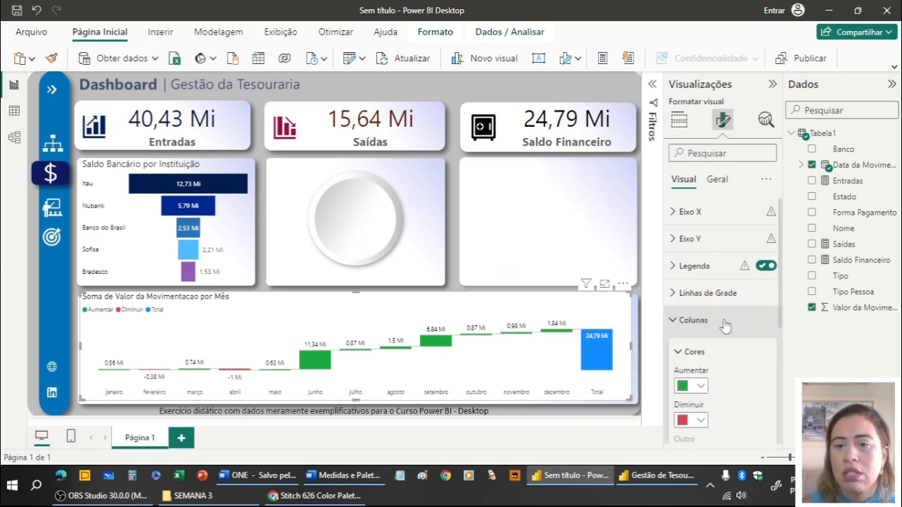
scroll(719, 326, down, 3)
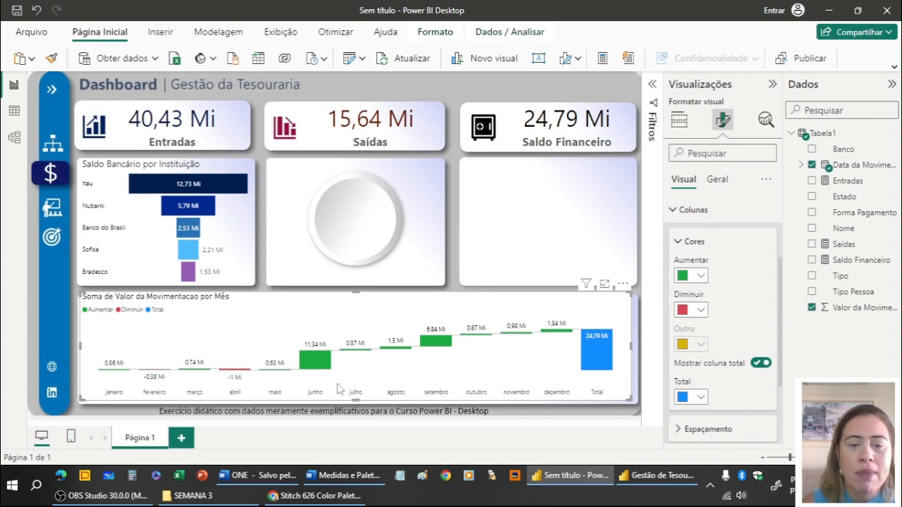
click(703, 277)
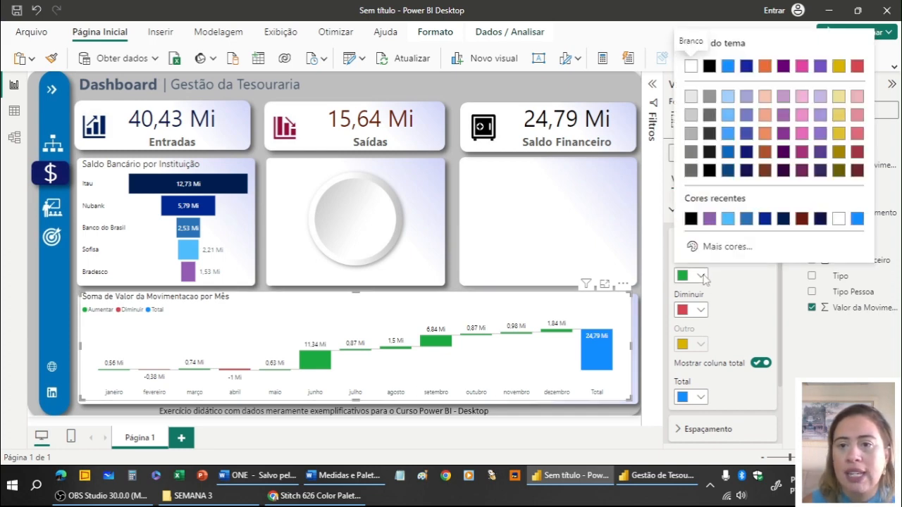
click(746, 171)
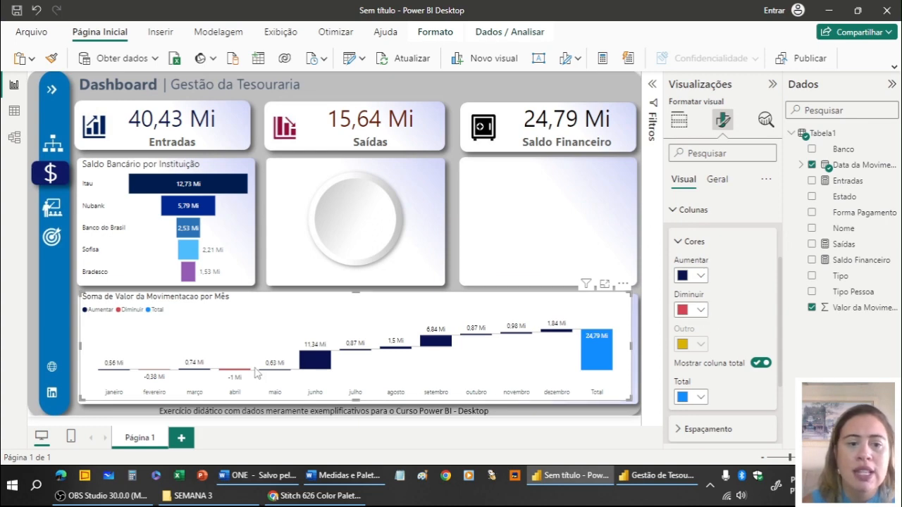
- Try several custom reds for the waterfall chart's Diminuir columns and set their color to #C31929
click(702, 310)
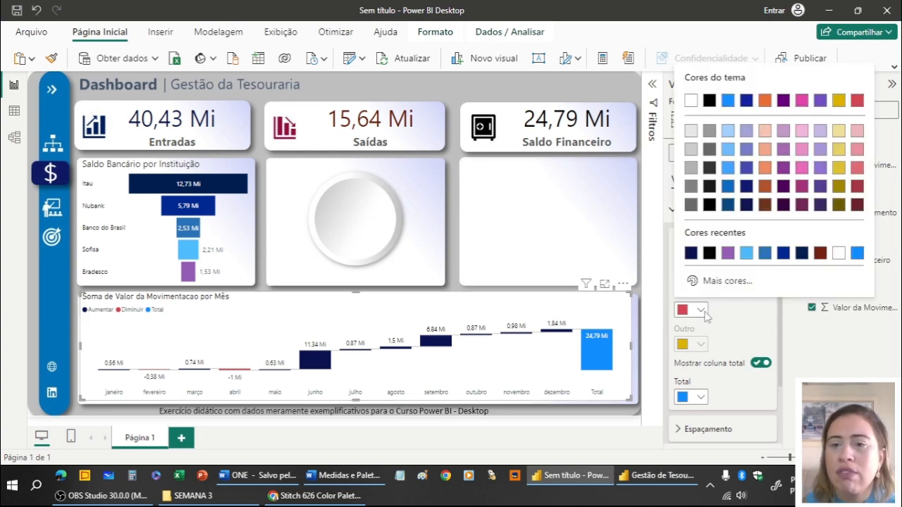
click(724, 282)
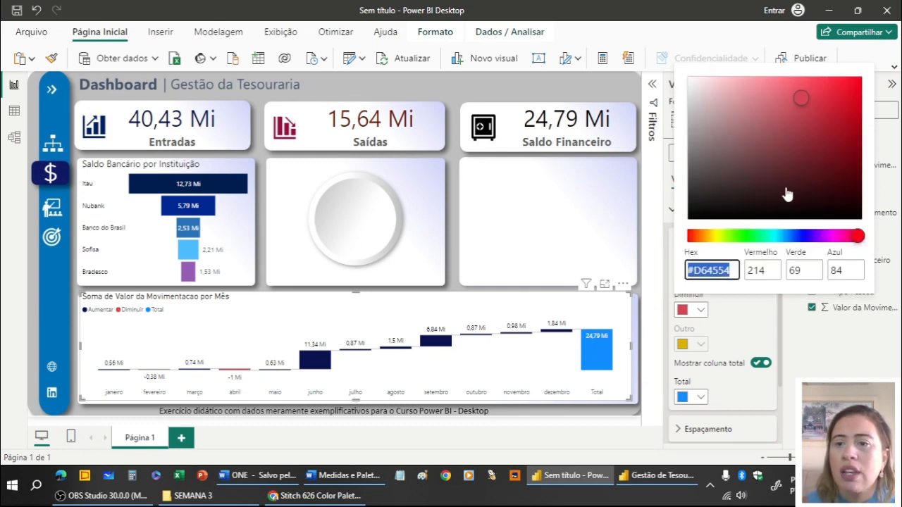
click(817, 135)
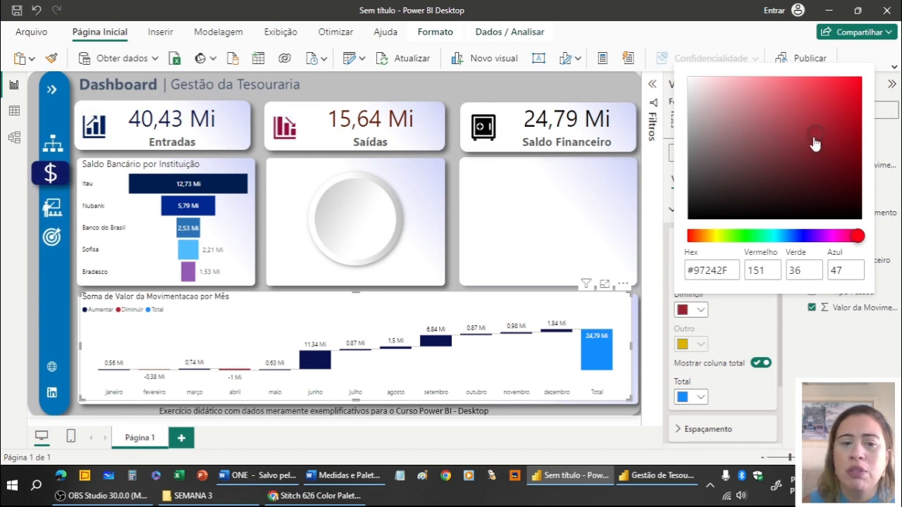
click(804, 115)
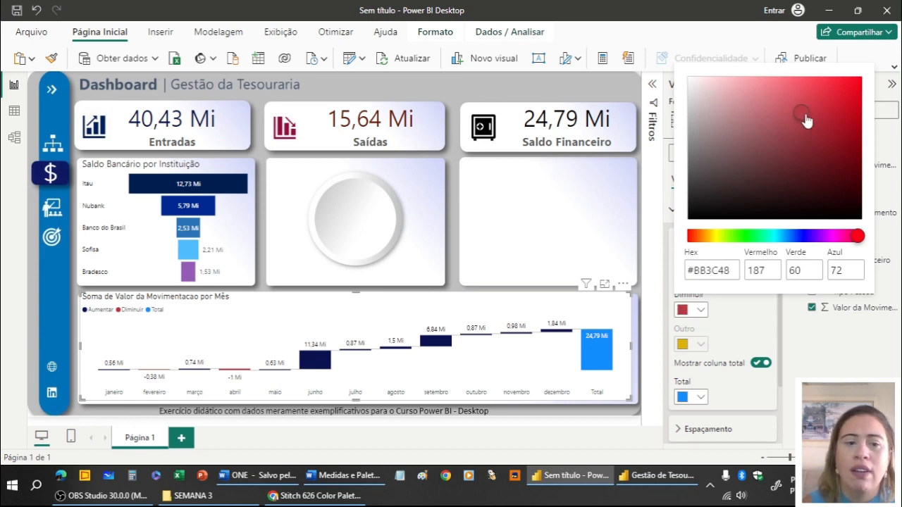
click(783, 104)
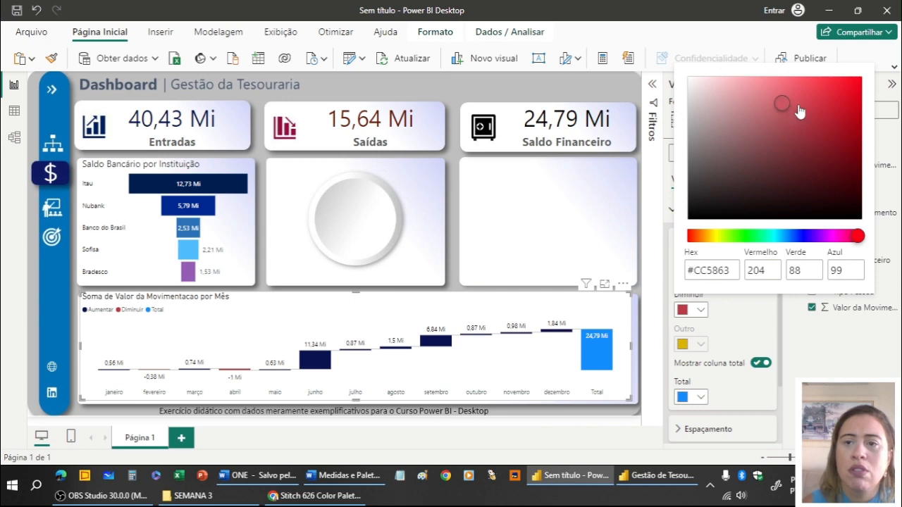
click(849, 92)
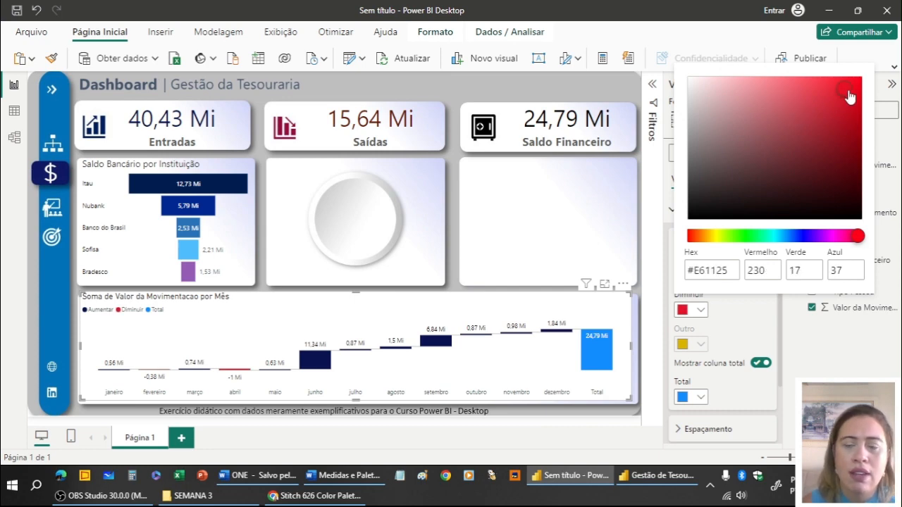
click(822, 124)
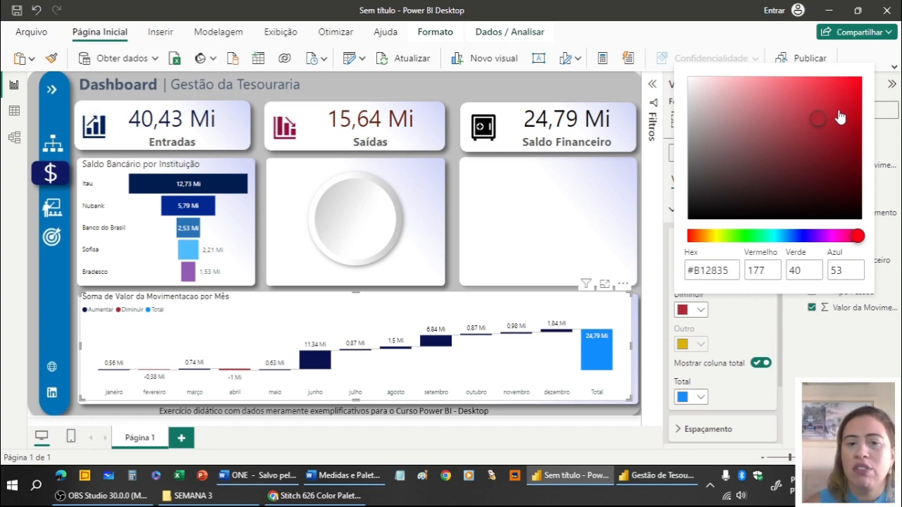
click(835, 111)
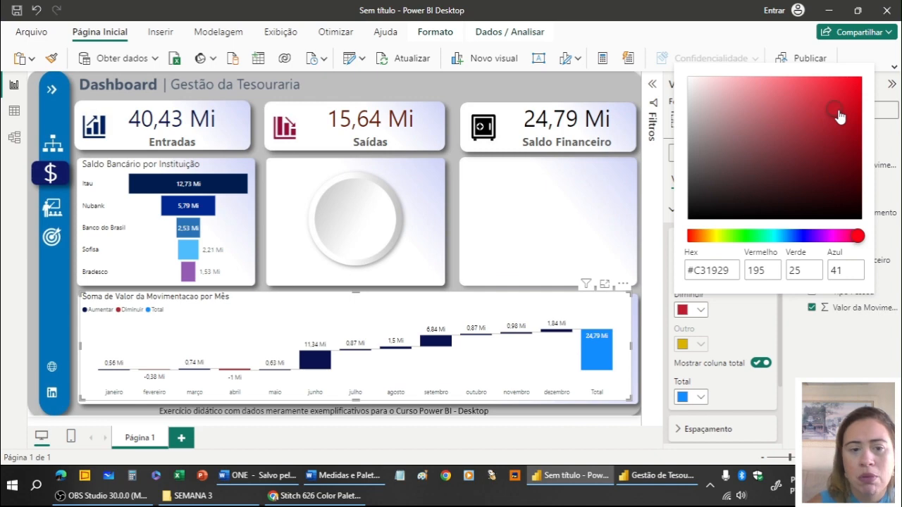
click(758, 346)
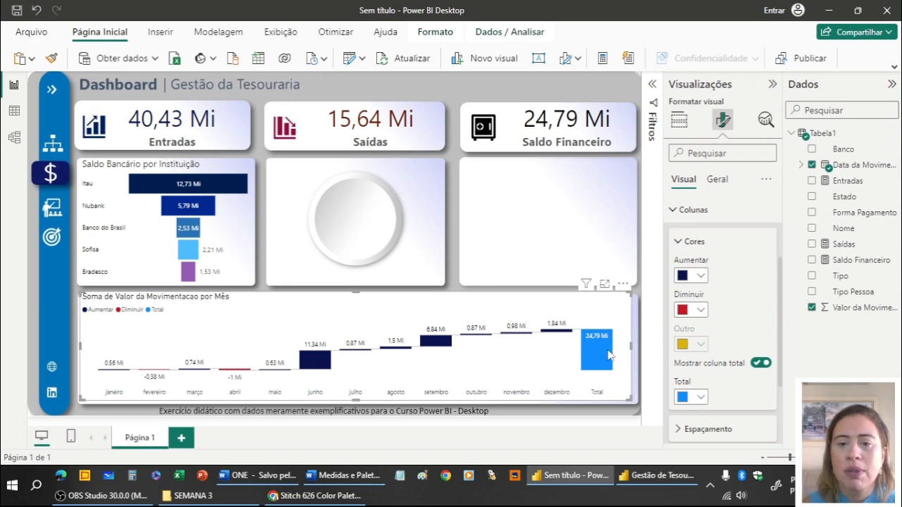
- Set the waterfall chart's Total column color to the darkest shade of the theme's light blue
click(700, 398)
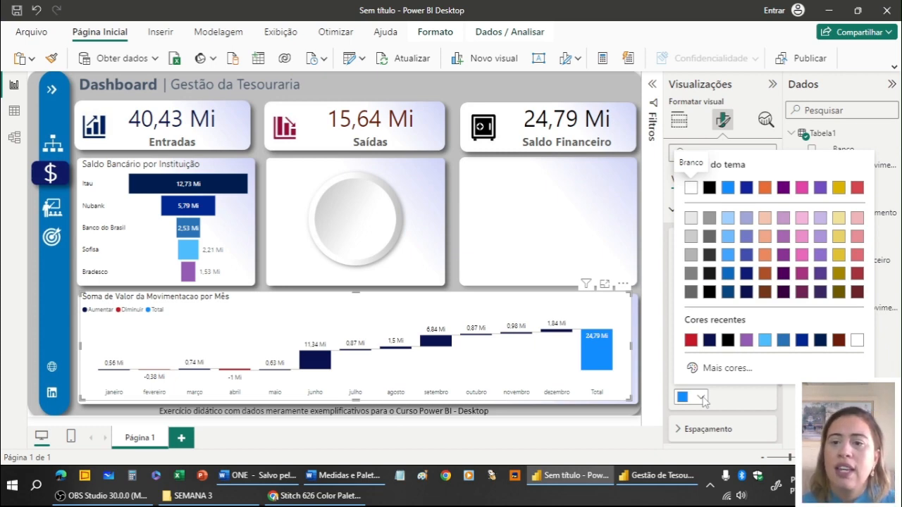
click(729, 290)
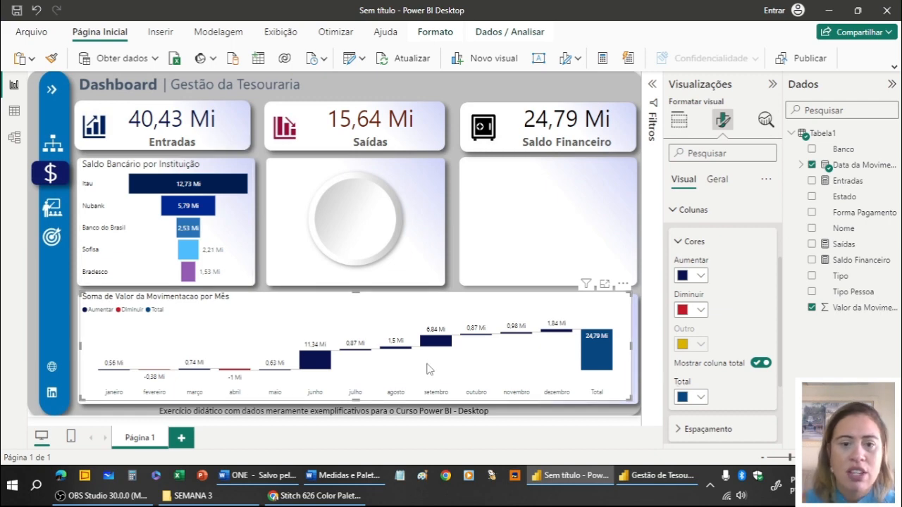
click(675, 210)
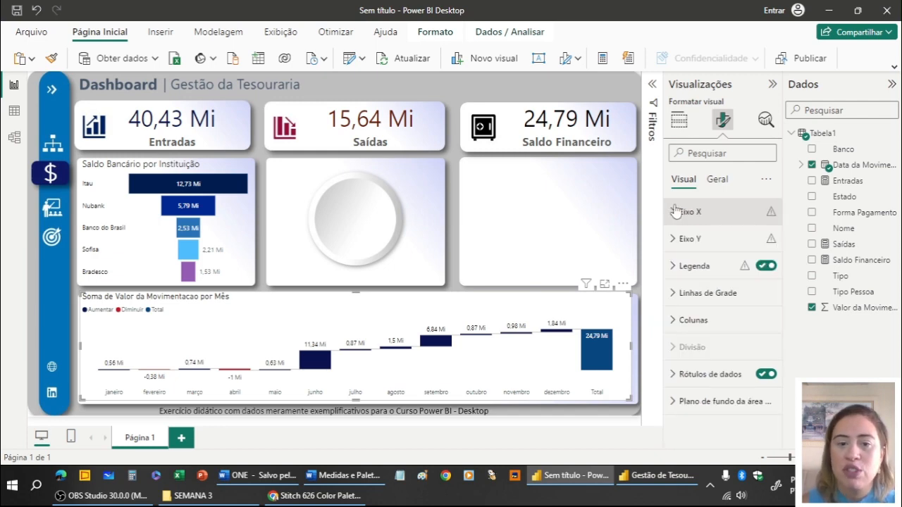
- Replace the waterfall chart's title text with "Saldo Financeiro mensal"
click(716, 181)
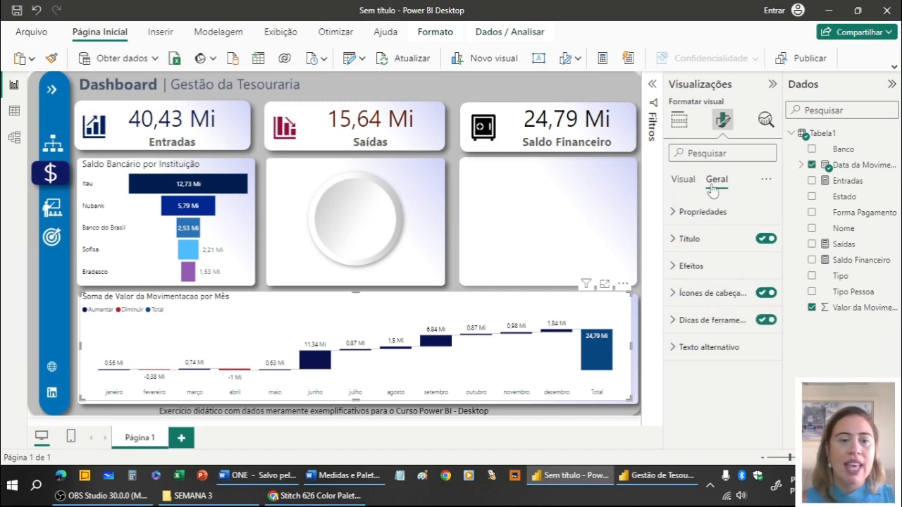
click(687, 241)
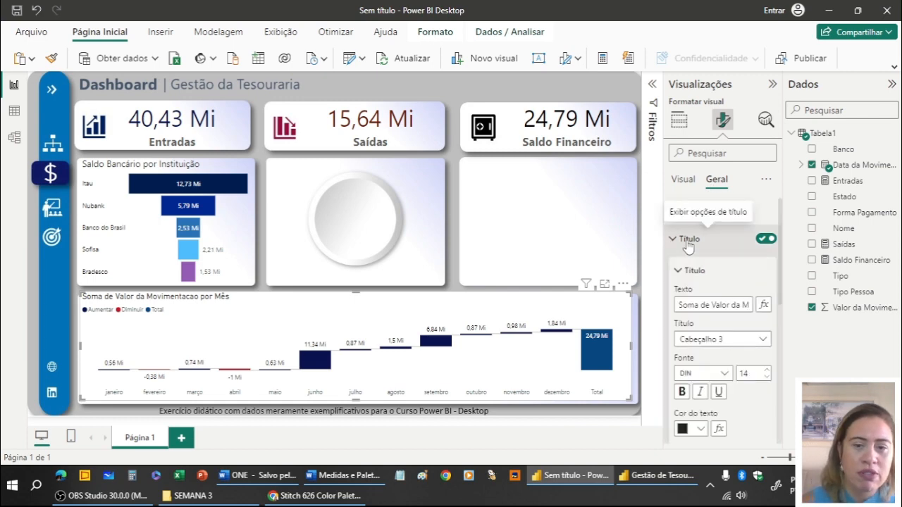
click(710, 305)
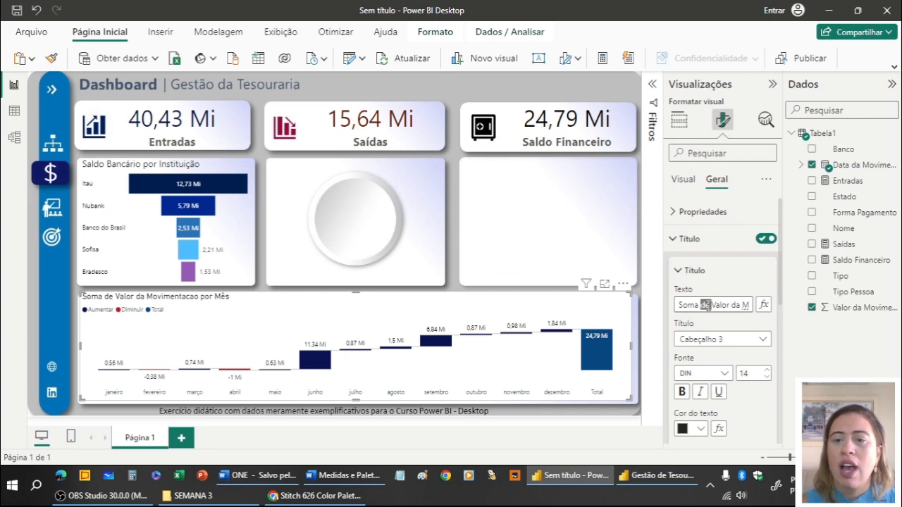
key(ctrl+a)
text(SA)
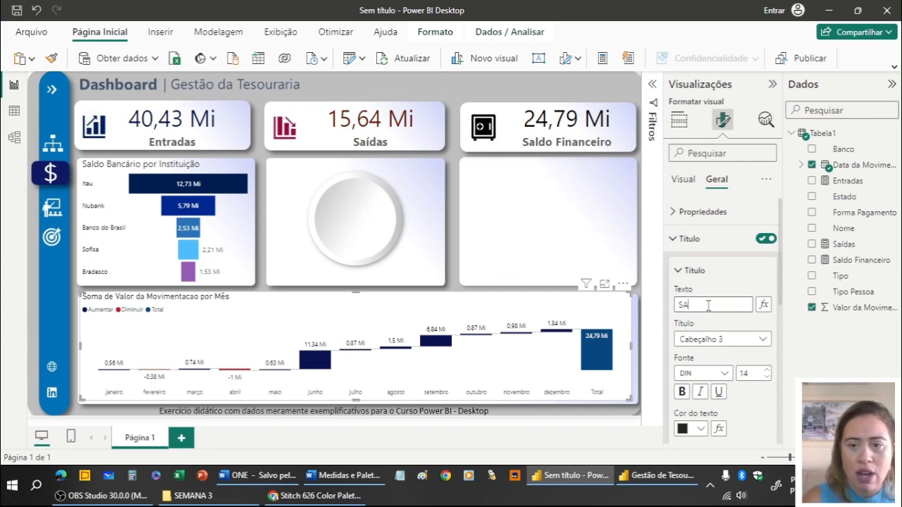
key(BackSpace)
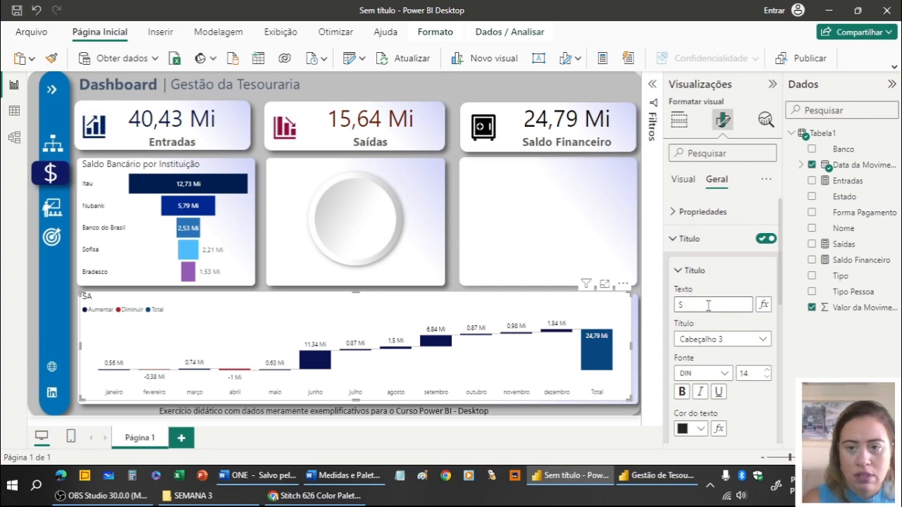
text(a)
key(BackSpace)
text(al)
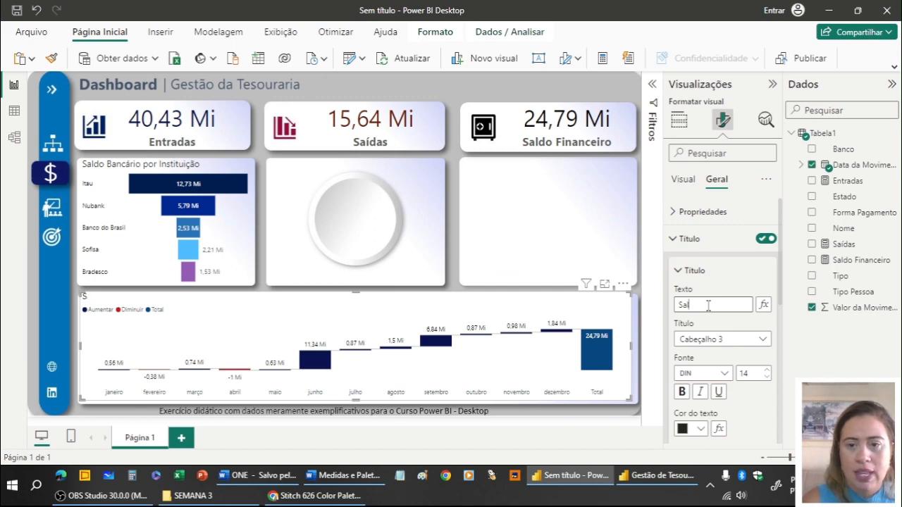
text(do Finan)
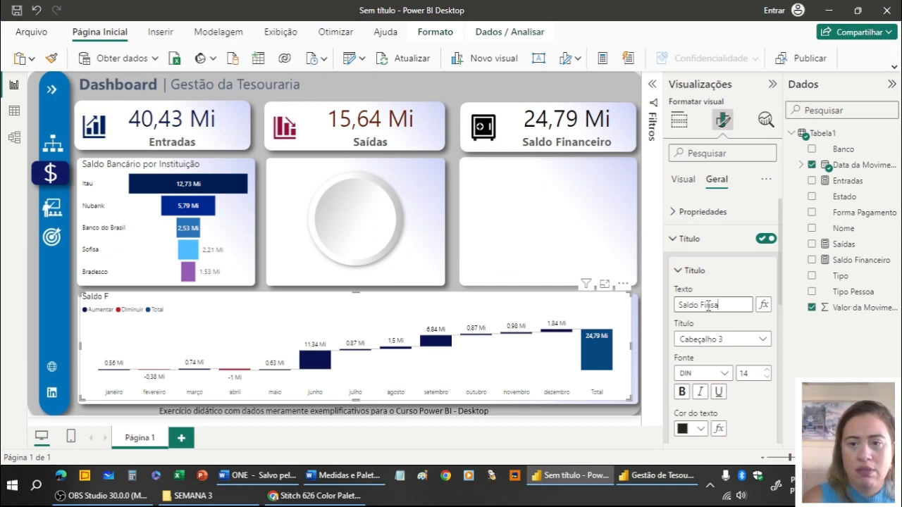
key(BackSpace)
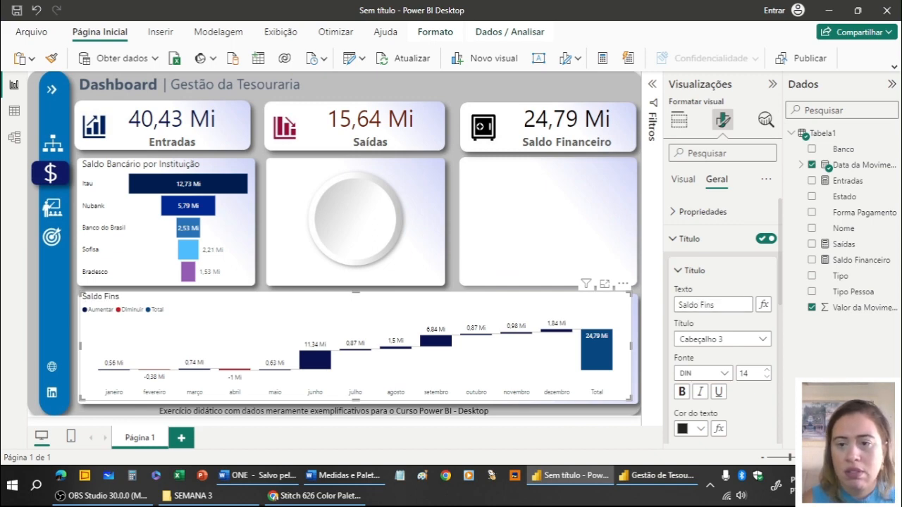
key(BackSpace)
text(ance)
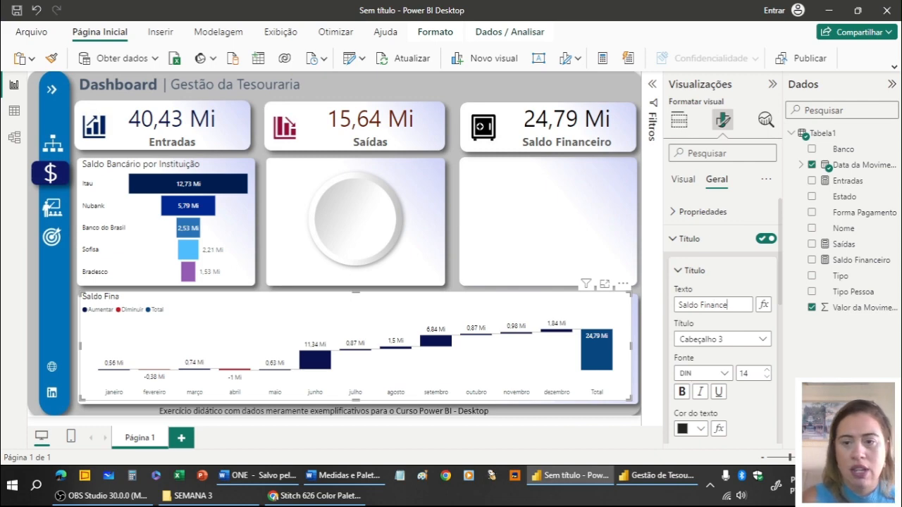
text(iro mensa)
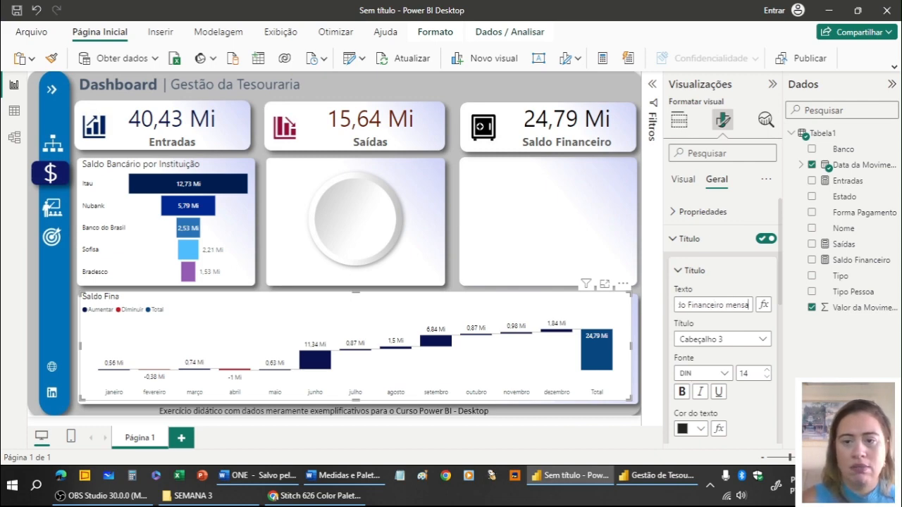
text(l)
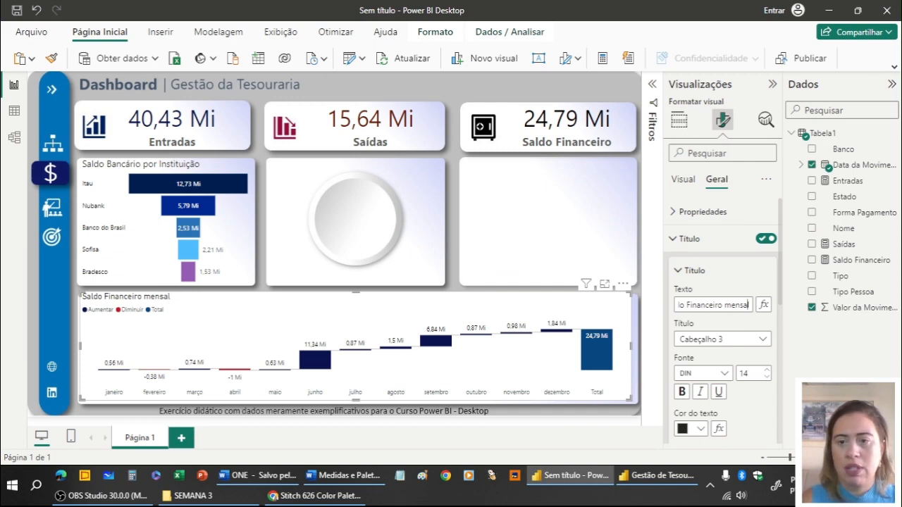
- Capitalize the last word of the waterfall chart's title so it reads "Saldo Financeiro Mensal"
key(Left)
key(Left)
key(Left)
key(Left)
key(BackSpace)
text(M)
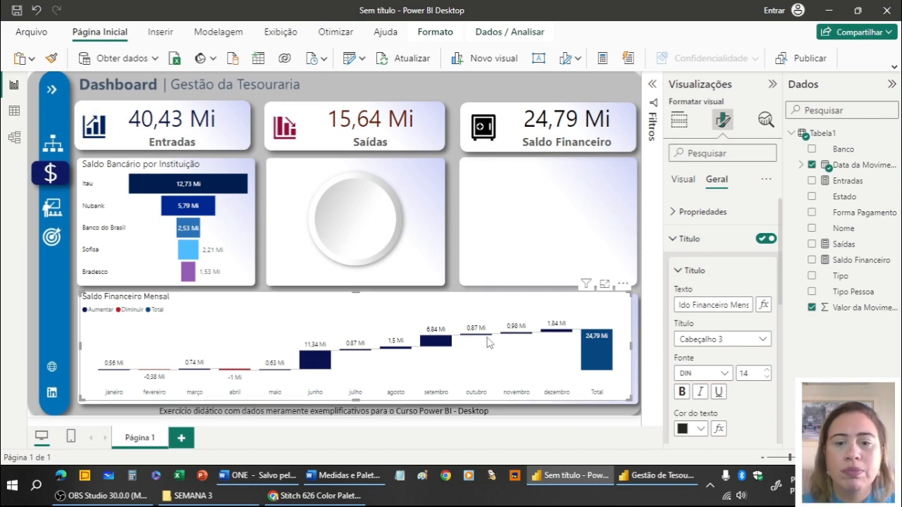
click(743, 275)
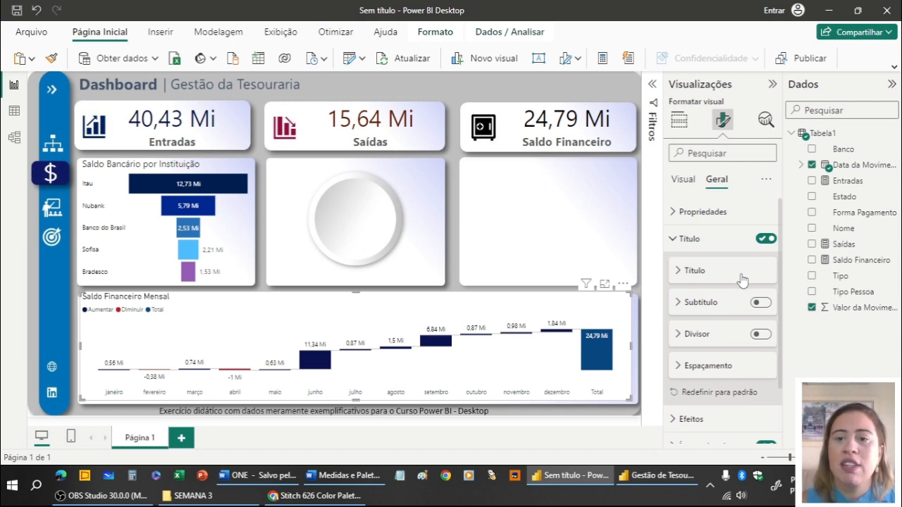
click(678, 243)
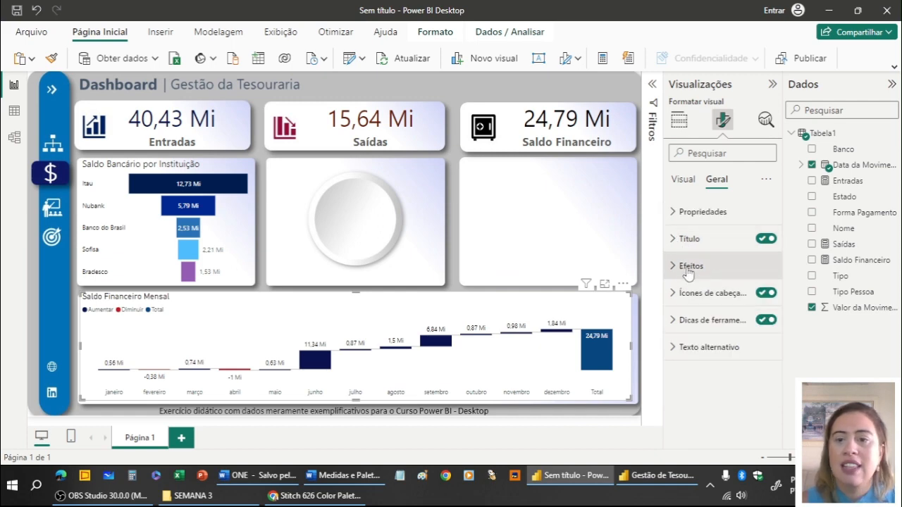
- Set the waterfall chart's background transparency to 100% and resize the chart to fit inside its wide card
click(673, 267)
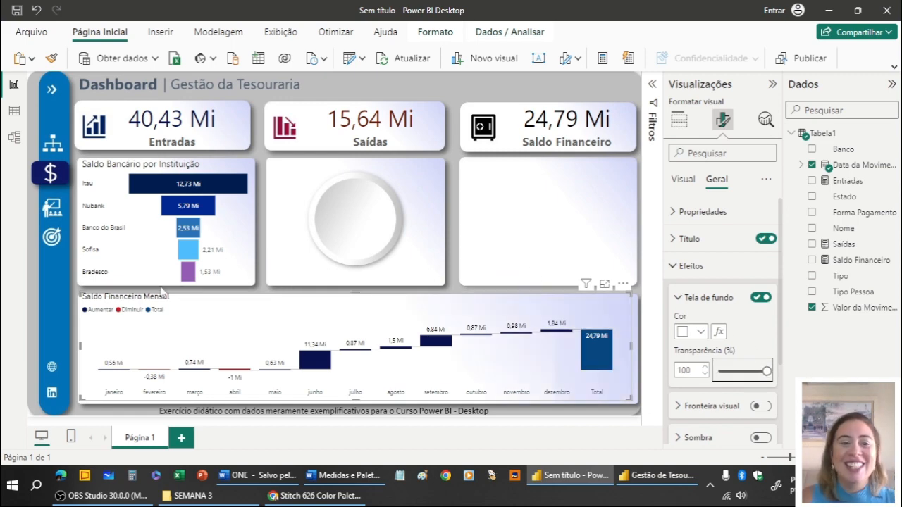
drag(79, 292, 80, 299)
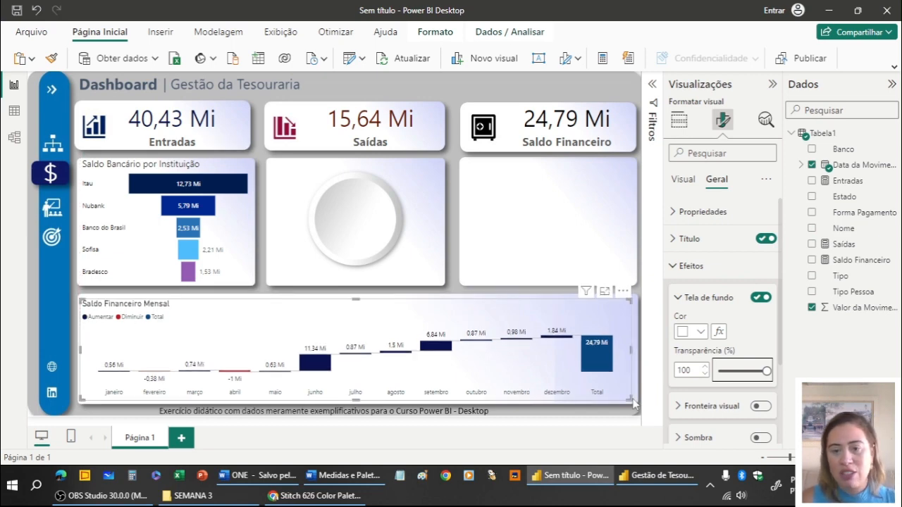
drag(637, 412, 660, 402)
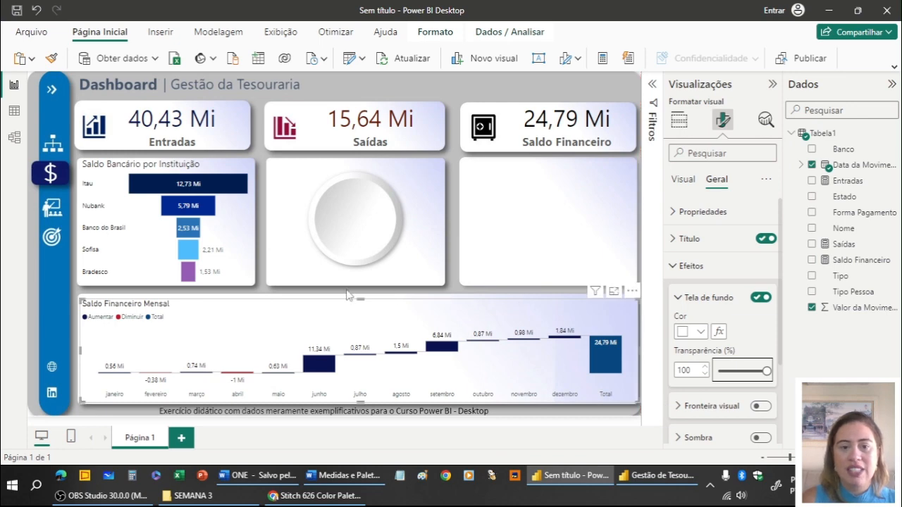
drag(361, 300, 361, 296)
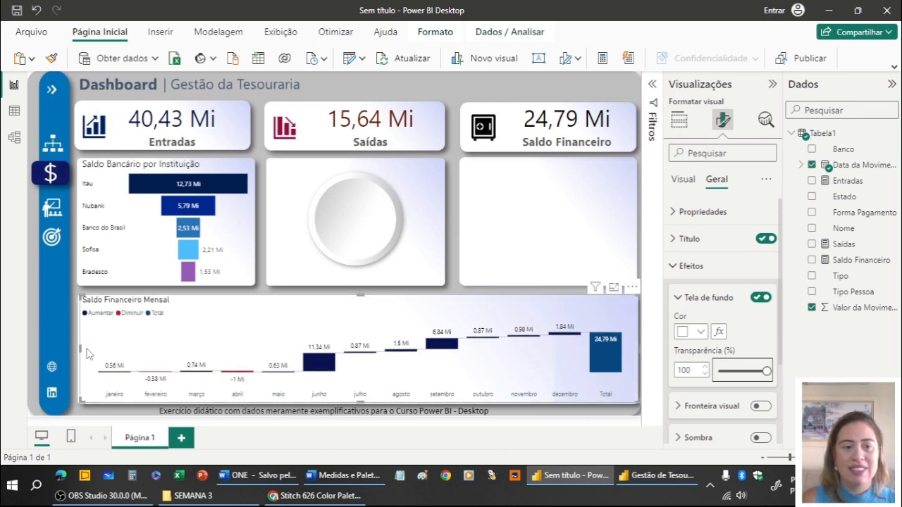
click(562, 245)
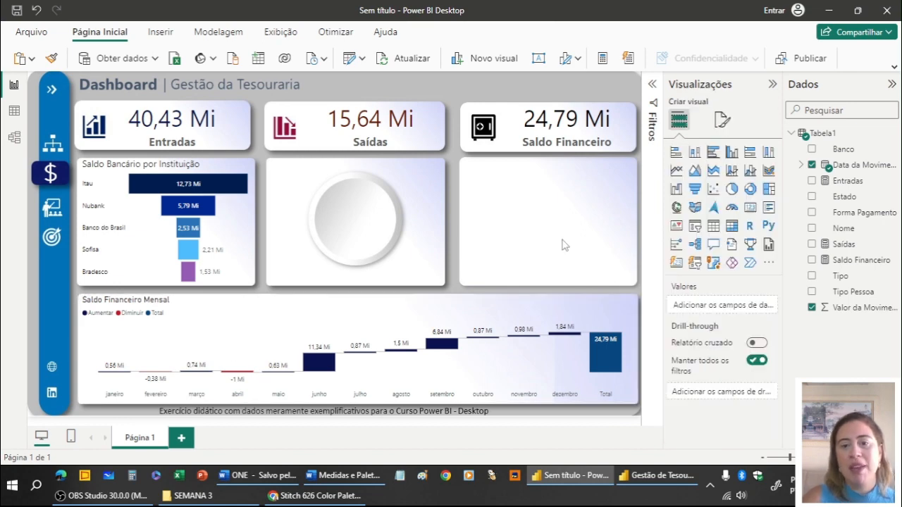